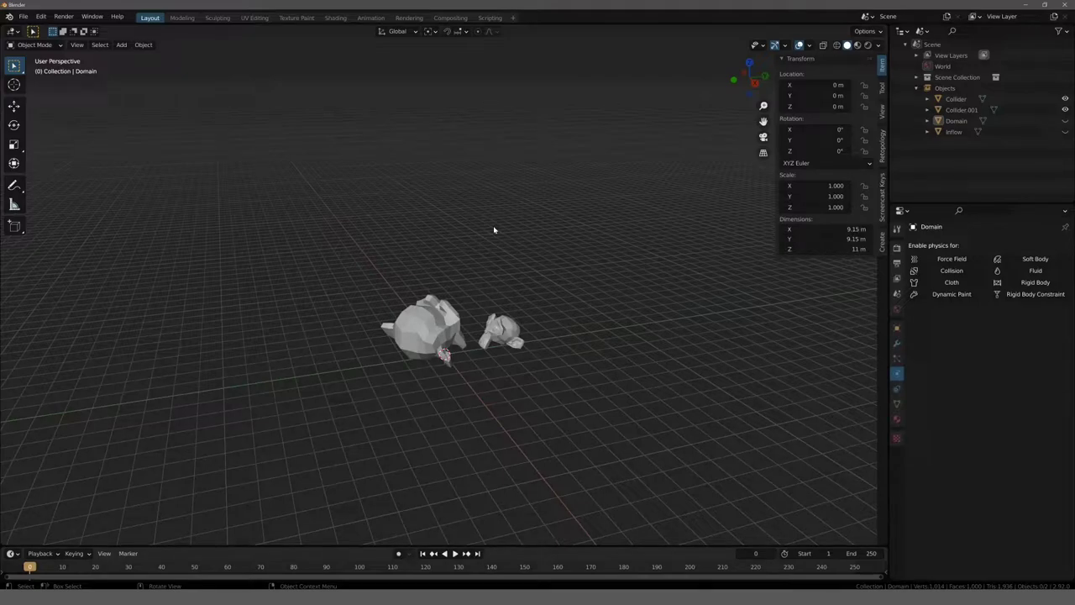
# Step: Inspect the two monkey-head colliders, selecting each head and orbiting around them
pyautogui.click(415, 333)
pyautogui.moveTo(395, 294); pyautogui.dragTo(351, 271, button='middle')
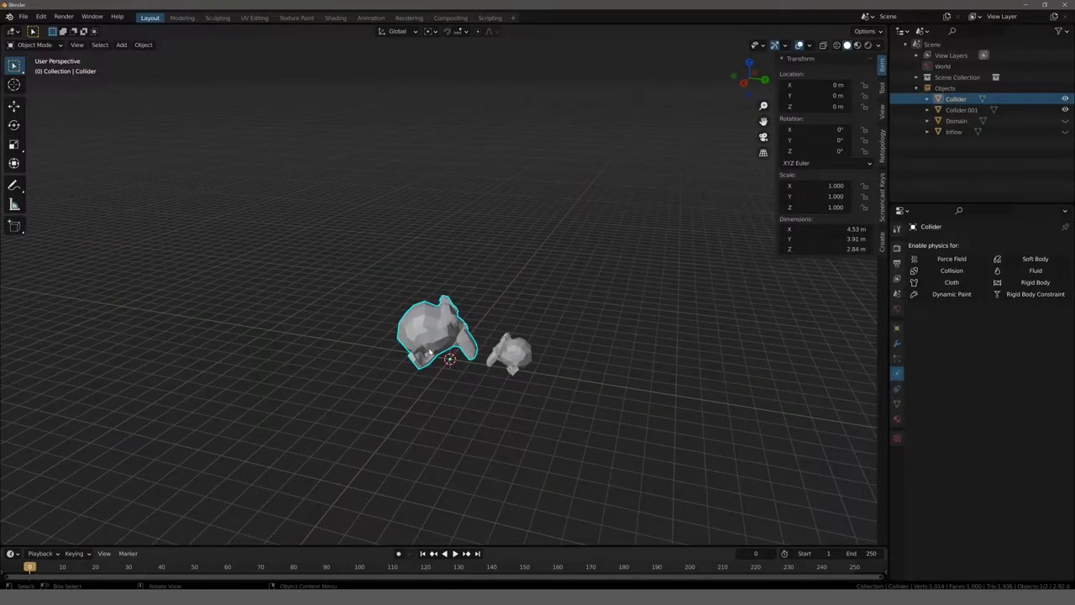
pyautogui.moveTo(426, 354); pyautogui.dragTo(458, 363, button='middle')
pyautogui.click(521, 366)
pyautogui.click(422, 340)
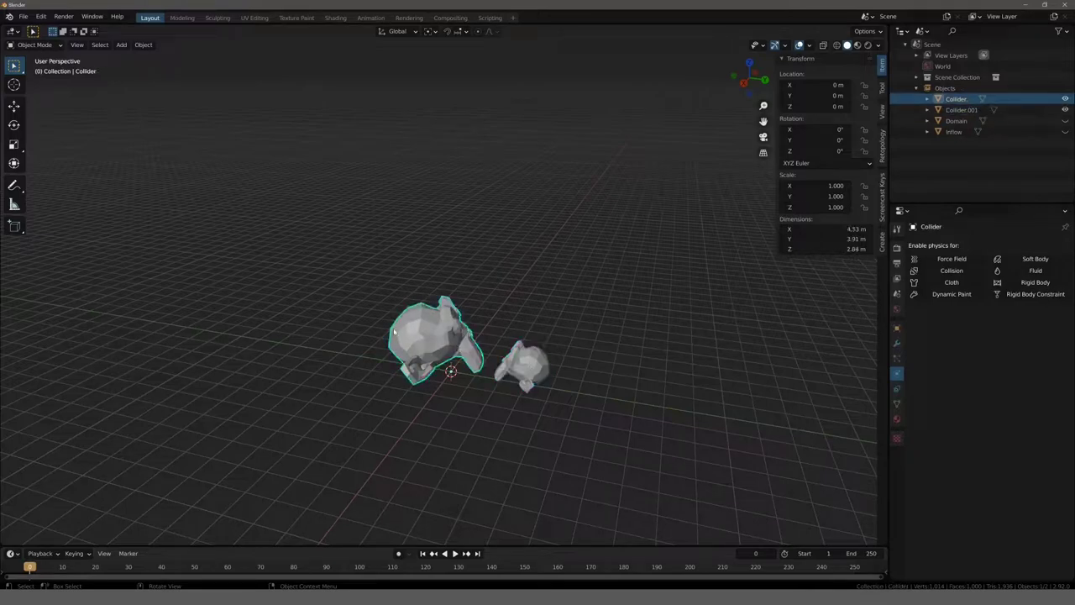
pyautogui.click(291, 302)
pyautogui.hotkey('shift', 'a')
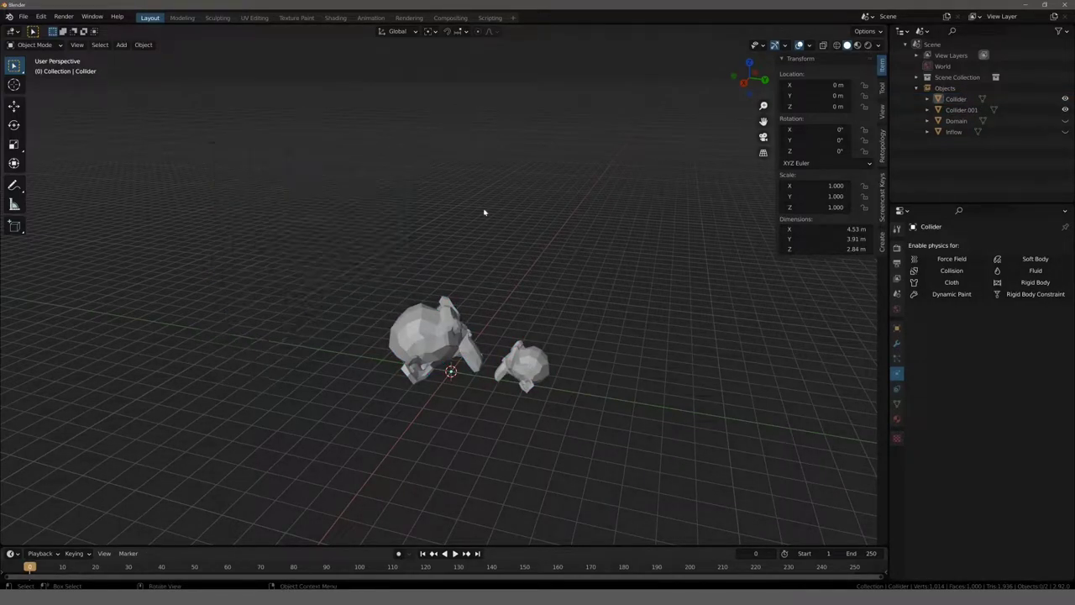
# Step: Reselect the monkey heads from a lower, flatter view, then undo the selection
pyautogui.click(452, 328)
pyautogui.click(452, 327)
pyautogui.click(437, 329)
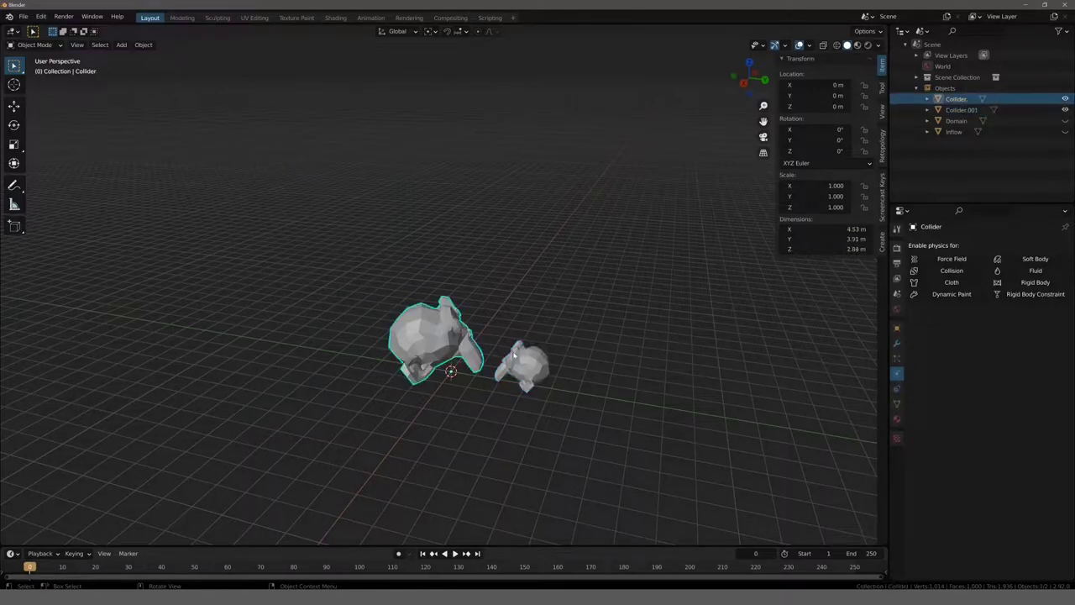
pyautogui.click(424, 330)
pyautogui.moveTo(423, 334); pyautogui.dragTo(445, 317, button='middle')
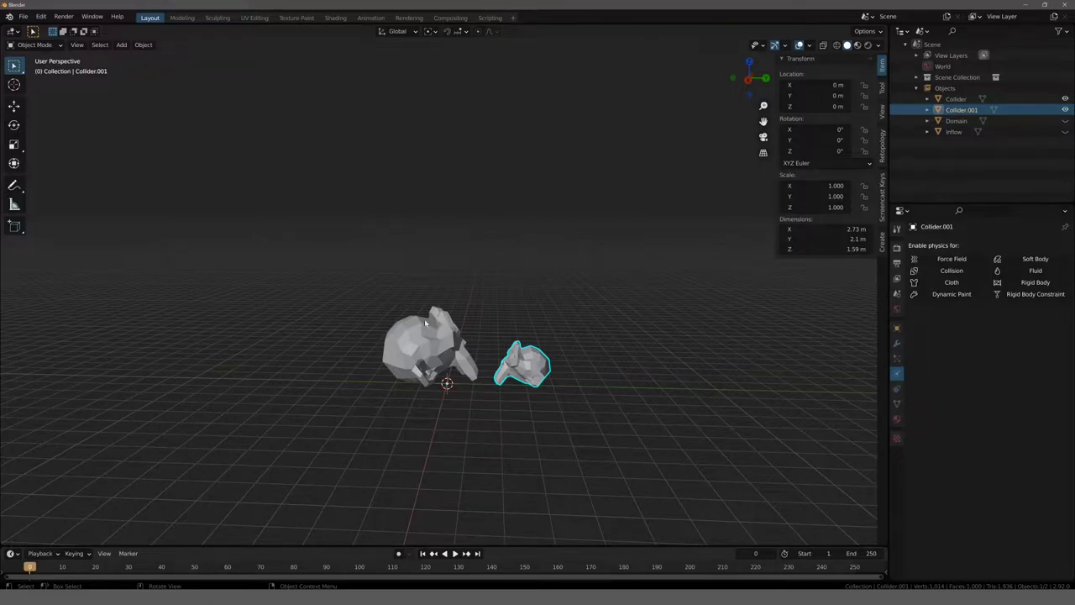
pyautogui.click(445, 317)
pyautogui.hotkey('ctrl', 'z')
pyautogui.click(320, 325)
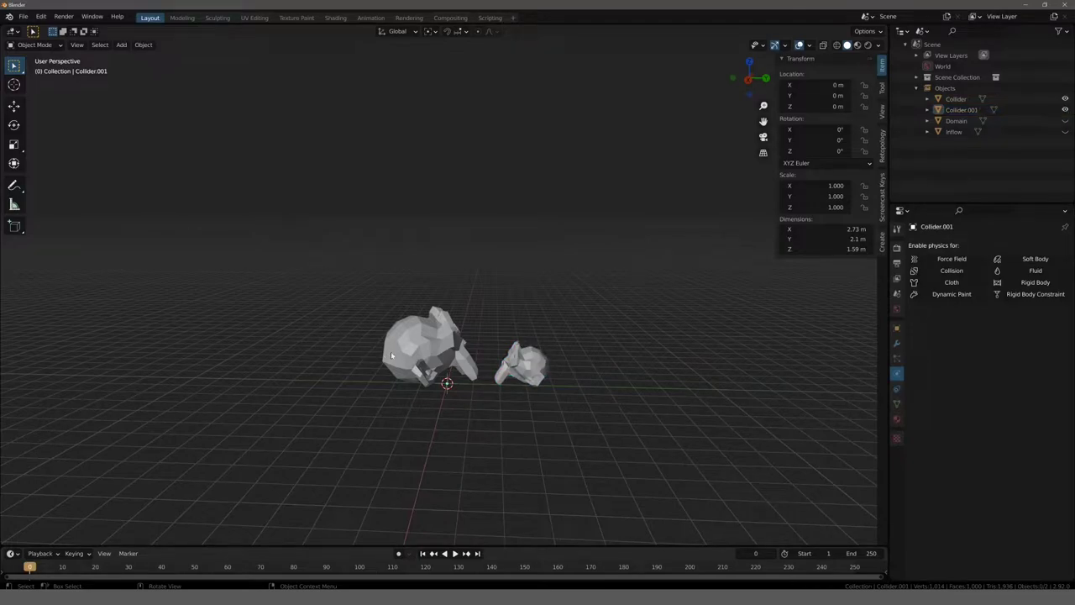
pyautogui.moveTo(357, 312)
pyautogui.mouseDown(button='middle')
pyautogui.moveTo(412, 254)
pyautogui.moveTo(402, 280)
pyautogui.mouseUp(button='middle')
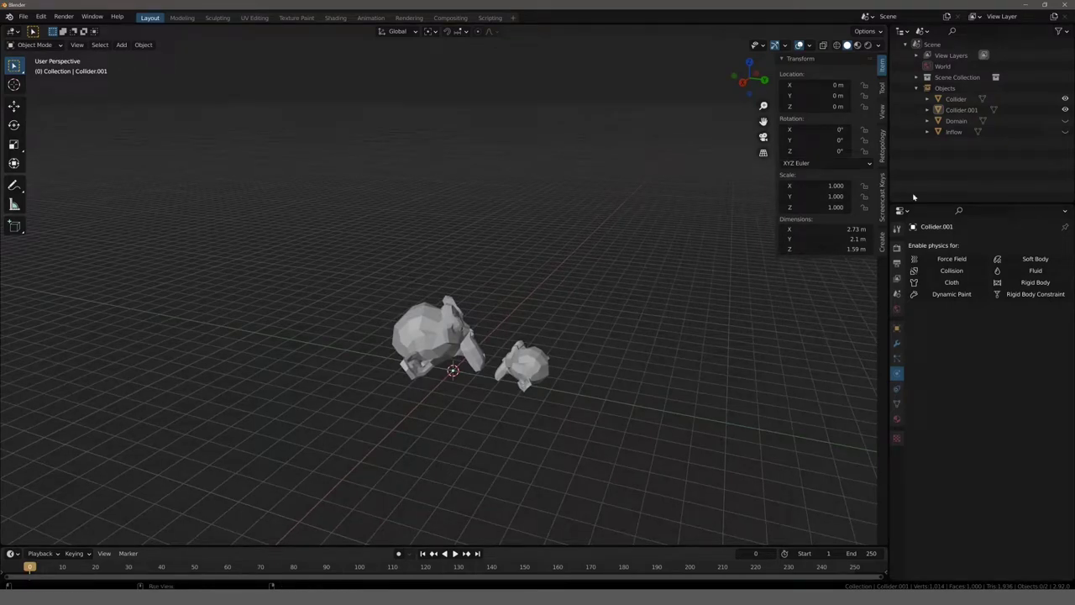
# Step: Unhide the Inflow sphere in the Outliner and select it above the heads
pyautogui.click(1064, 131)
pyautogui.click(461, 133)
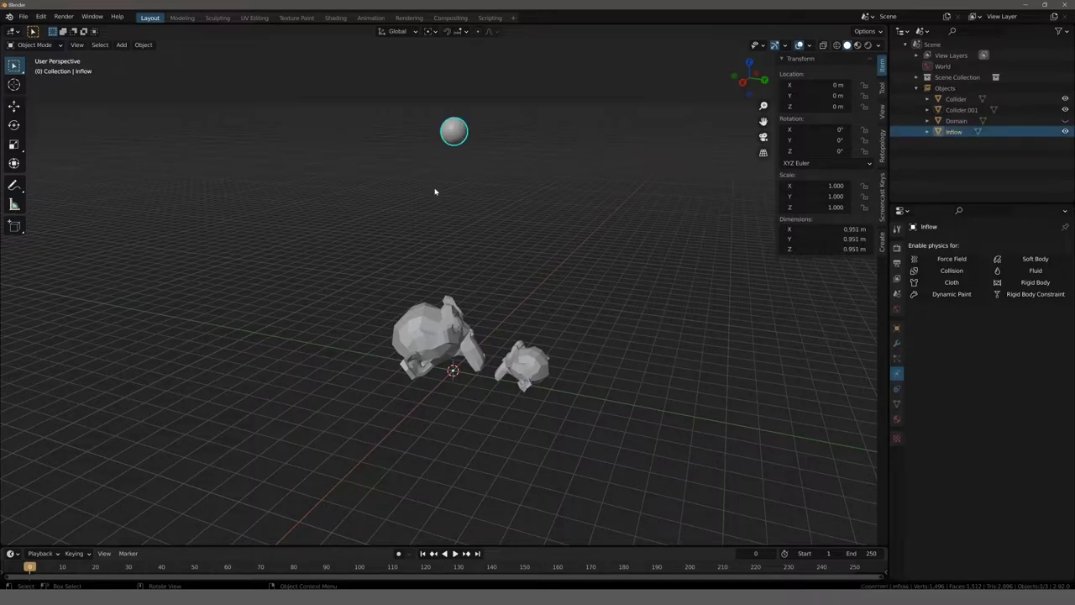
pyautogui.moveTo(435, 192)
pyautogui.mouseDown(button='middle')
pyautogui.moveTo(328, 173)
pyautogui.moveTo(415, 170)
pyautogui.moveTo(471, 265)
pyautogui.mouseUp(button='middle')
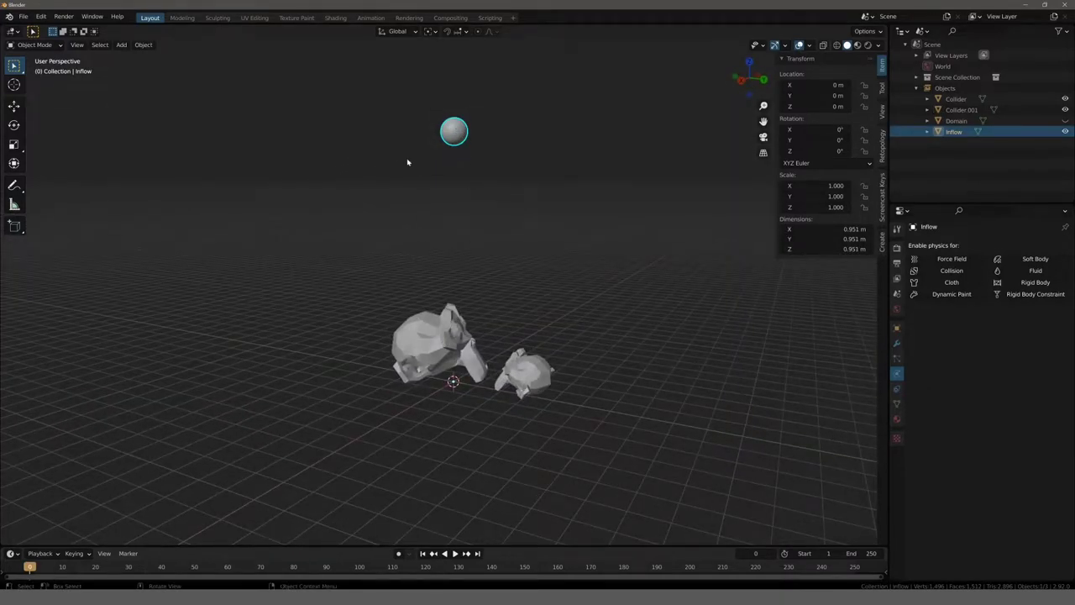
pyautogui.moveTo(407, 162)
pyautogui.mouseDown(button='middle')
pyautogui.moveTo(398, 199)
pyautogui.moveTo(415, 214)
pyautogui.mouseUp(button='middle')
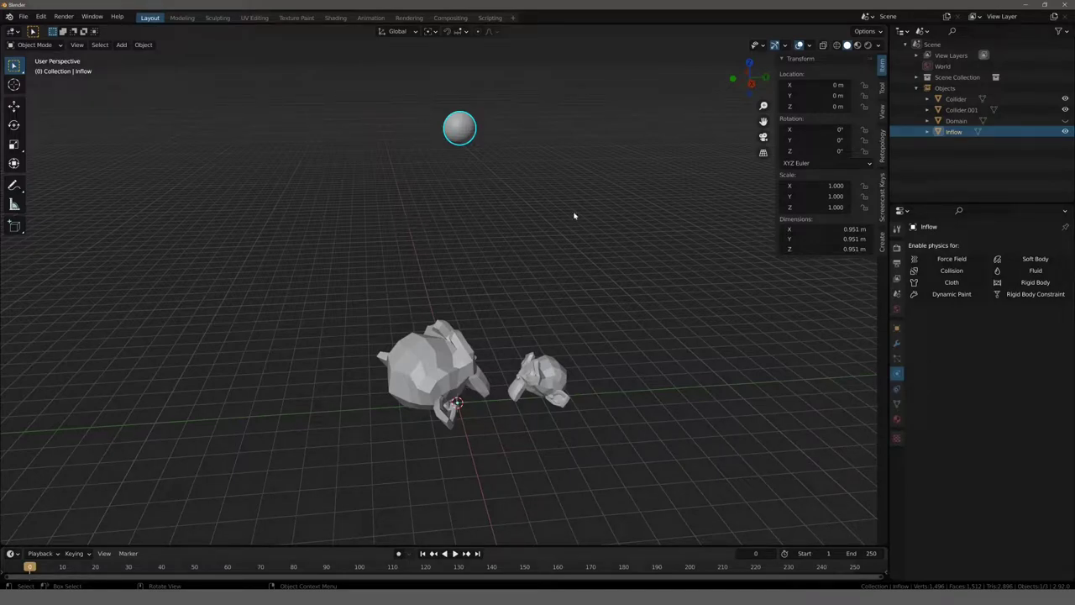
# Step: Unhide the Domain box in the Outliner and select it
pyautogui.click(1065, 120)
pyautogui.moveTo(598, 219)
pyautogui.mouseDown(button='middle')
pyautogui.moveTo(515, 222)
pyautogui.moveTo(467, 204)
pyautogui.moveTo(471, 163)
pyautogui.moveTo(518, 209)
pyautogui.moveTo(569, 226)
pyautogui.mouseUp(button='middle')
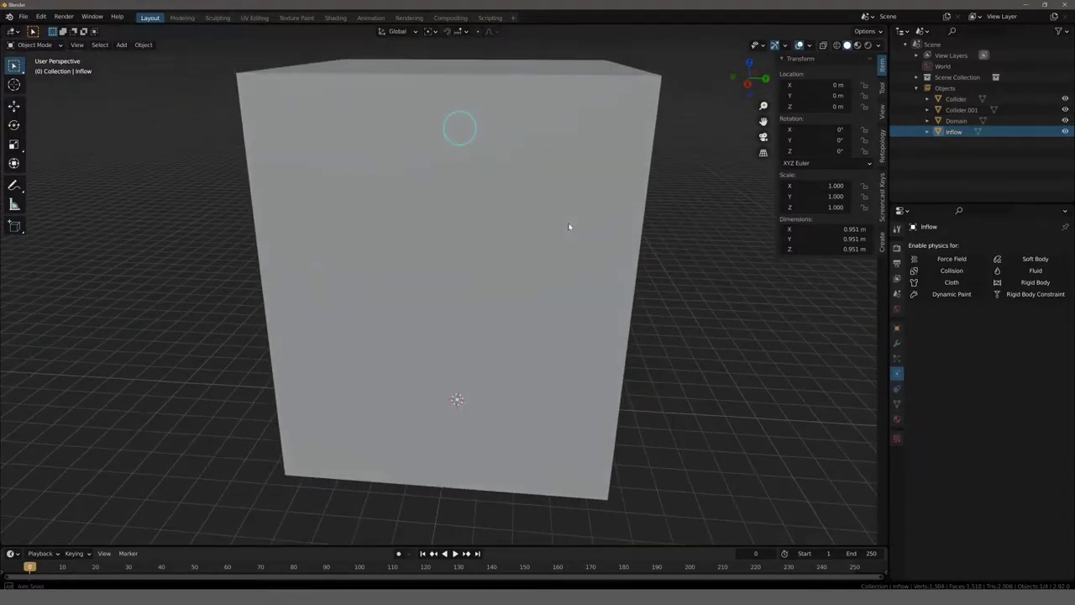
pyautogui.click(429, 205)
pyautogui.moveTo(430, 204)
pyautogui.mouseDown(button='middle')
pyautogui.moveTo(392, 226)
pyautogui.moveTo(433, 221)
pyautogui.moveTo(435, 209)
pyautogui.mouseUp(button='middle')
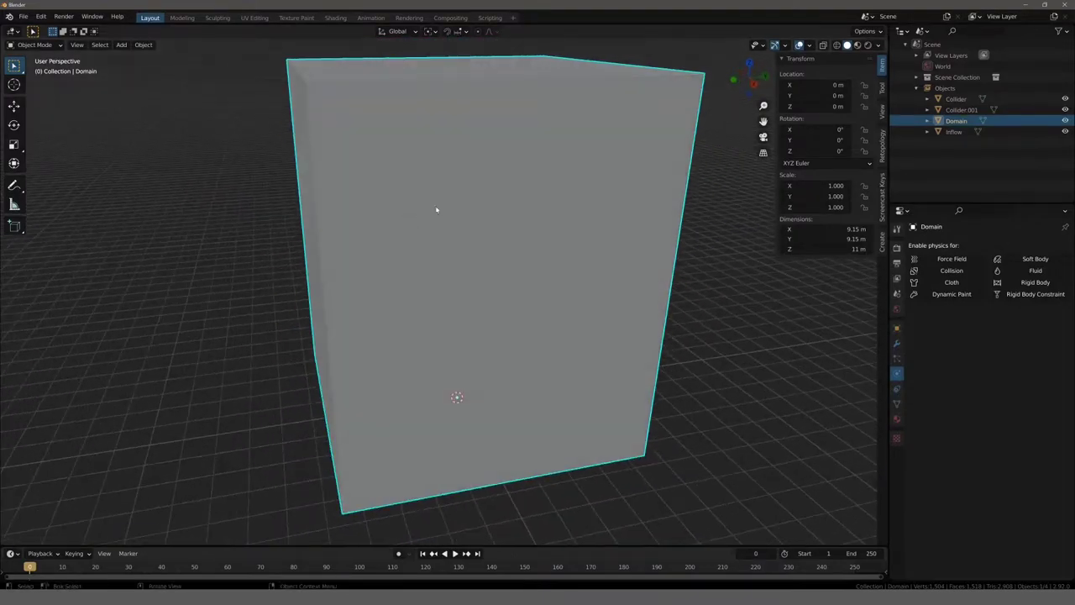
# Step: Turn on X-ray and Wireframe shading to see the sphere and monkeys inside the Domain
pyautogui.click(822, 46)
pyautogui.click(836, 46)
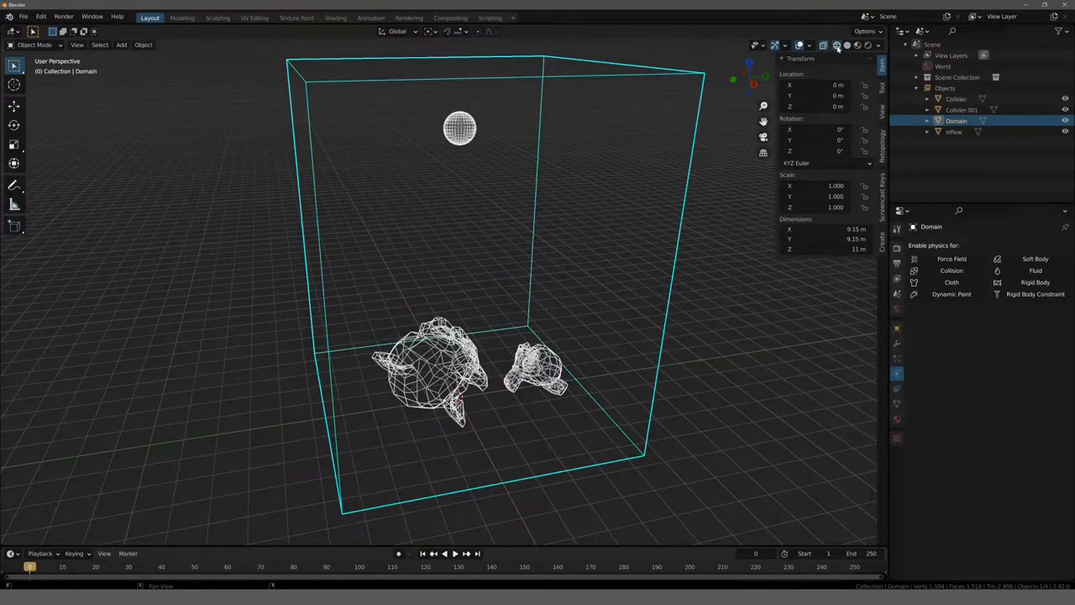
pyautogui.moveTo(616, 228)
pyautogui.mouseDown(button='middle')
pyautogui.moveTo(414, 233)
pyautogui.moveTo(384, 283)
pyautogui.moveTo(381, 232)
pyautogui.moveTo(423, 232)
pyautogui.moveTo(369, 242)
pyautogui.mouseUp(button='middle')
pyautogui.scroll(-2, 388, 230)
pyautogui.click(449, 357)
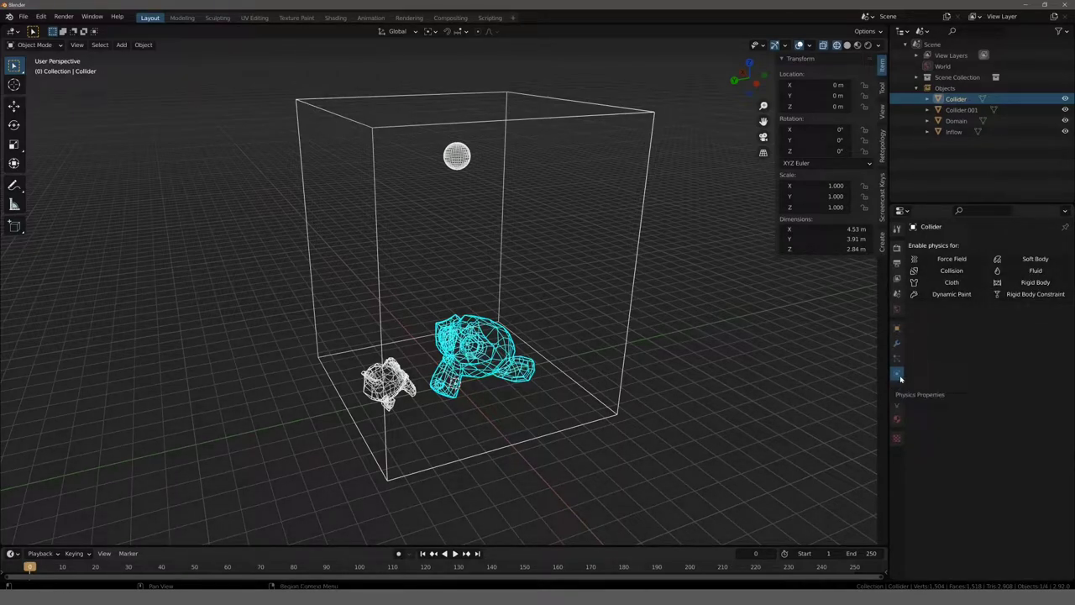
# Step: Give Collider Fluid physics as an Effector with Collision effector type
pyautogui.click(1026, 271)
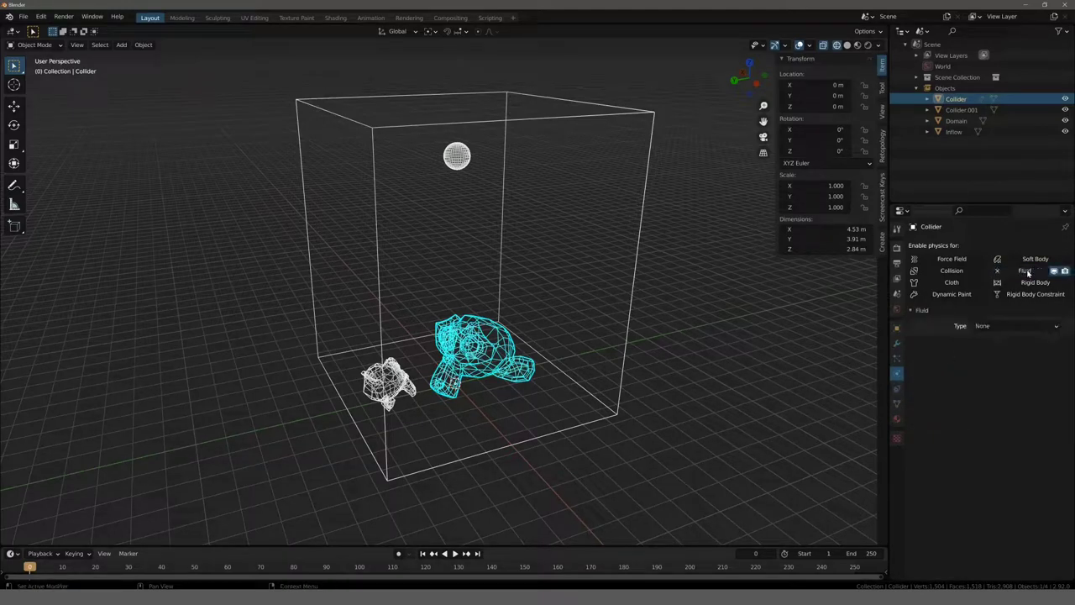
pyautogui.click(1000, 325)
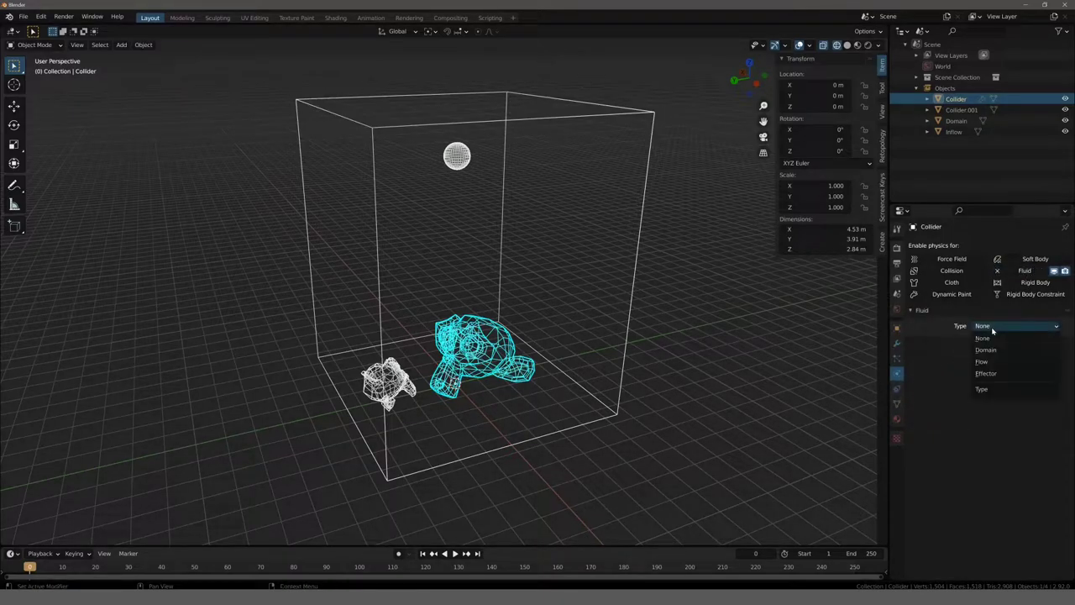
pyautogui.click(995, 375)
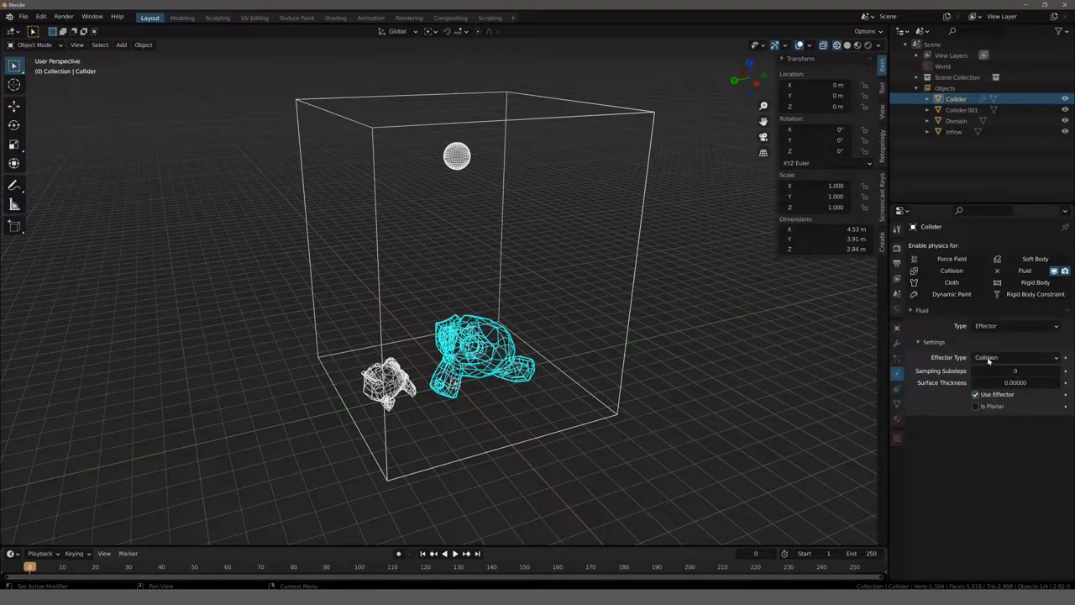
pyautogui.click(987, 360)
pyautogui.click(988, 360)
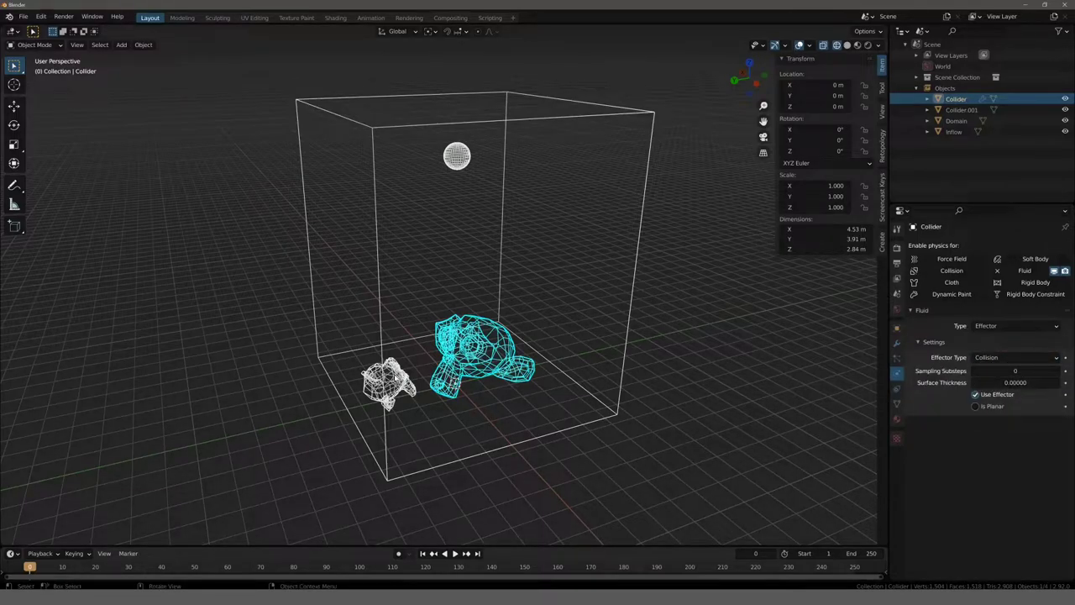
# Step: Make Collider.001 a Collision-type fluid Effector as well
pyautogui.click(388, 382)
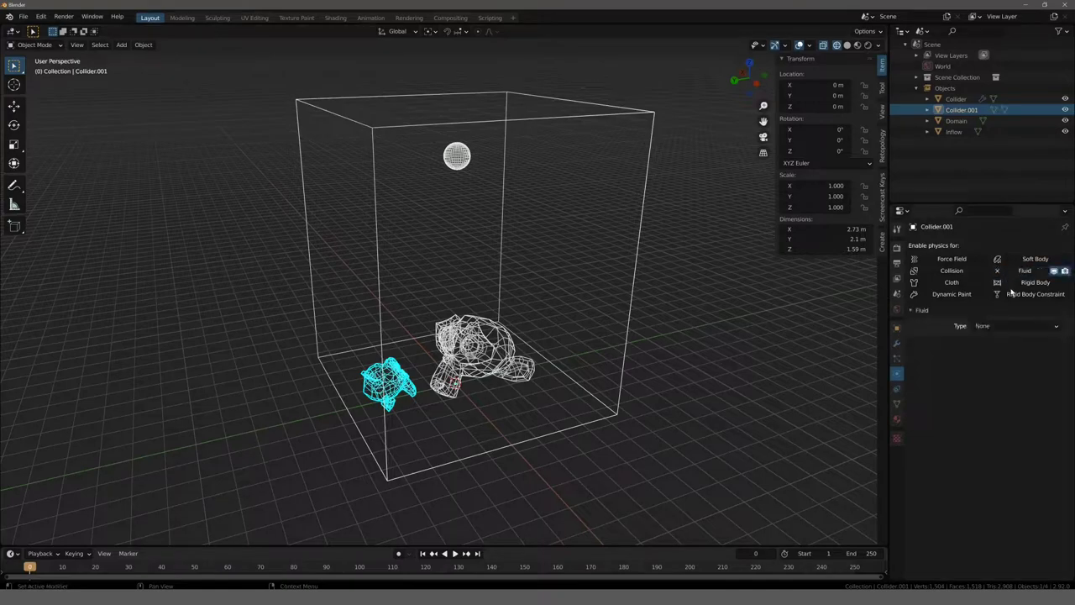
pyautogui.click(999, 334)
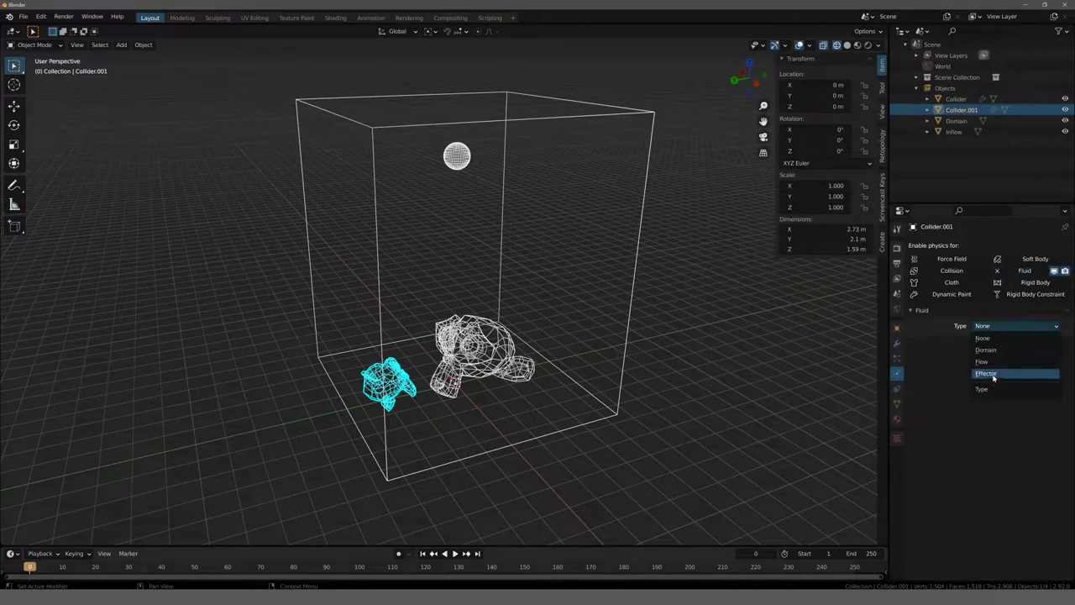
pyautogui.click(994, 380)
pyautogui.click(982, 359)
pyautogui.click(982, 361)
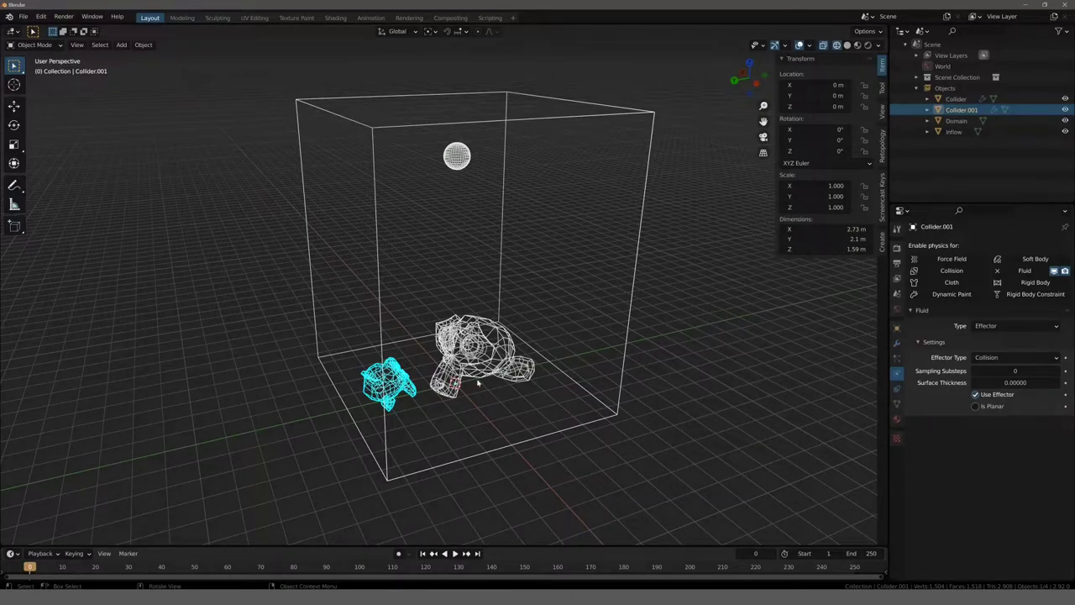
pyautogui.moveTo(451, 322)
pyautogui.mouseDown(button='middle')
pyautogui.moveTo(404, 318)
pyautogui.moveTo(419, 277)
pyautogui.mouseUp(button='middle')
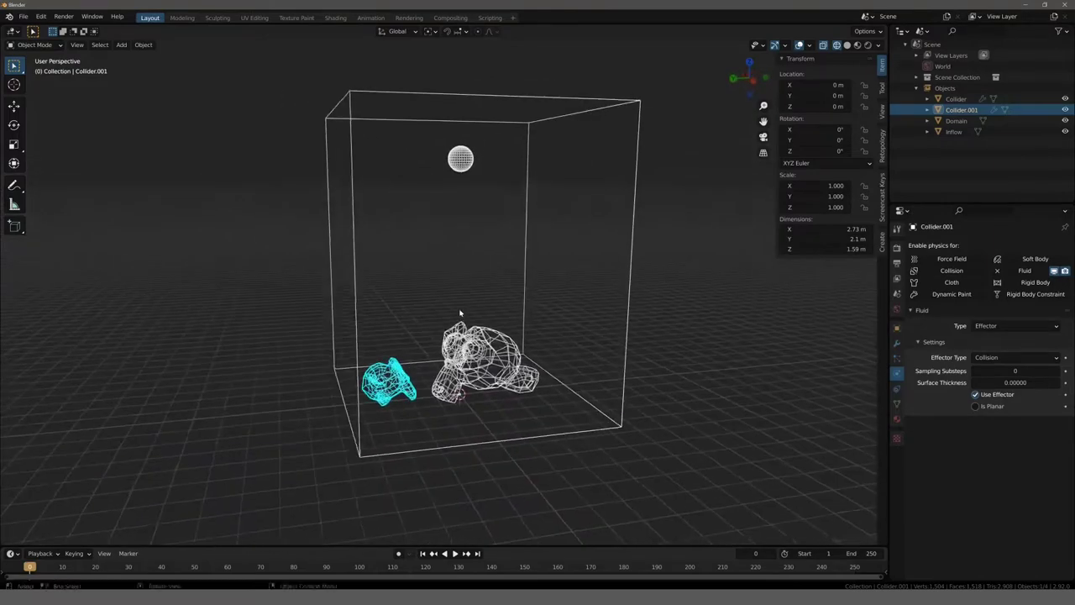
pyautogui.click(458, 159)
pyautogui.moveTo(440, 221)
pyautogui.mouseDown(button='middle')
pyautogui.moveTo(453, 248)
pyautogui.moveTo(431, 264)
pyautogui.moveTo(440, 206)
pyautogui.mouseUp(button='middle')
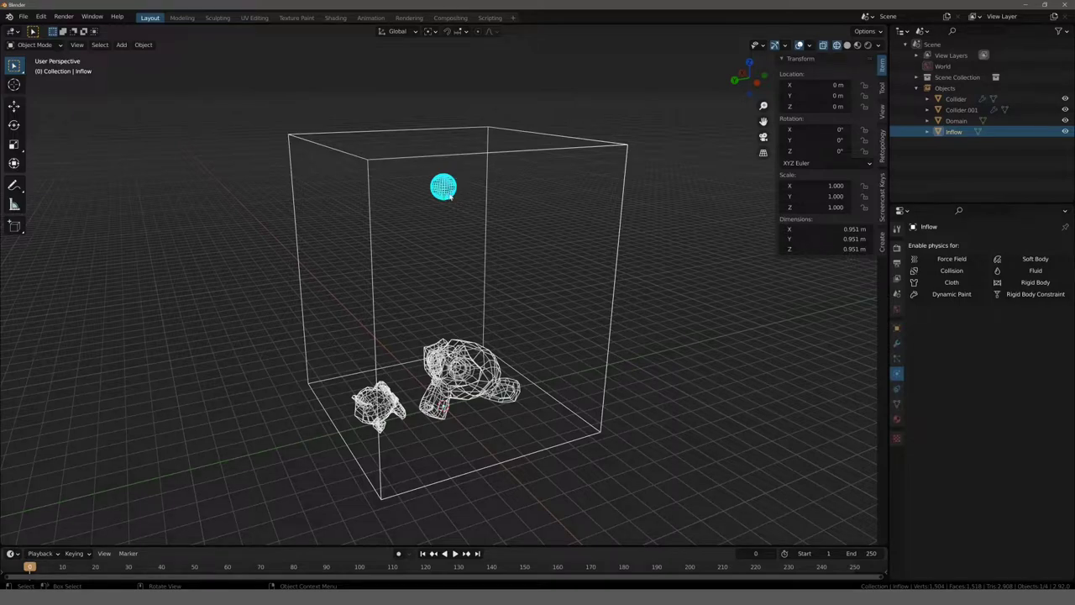
# Step: Give the Inflow sphere Fluid physics as a Flow with Liquid type and Inflow behavior
pyautogui.click(1025, 272)
pyautogui.click(1001, 327)
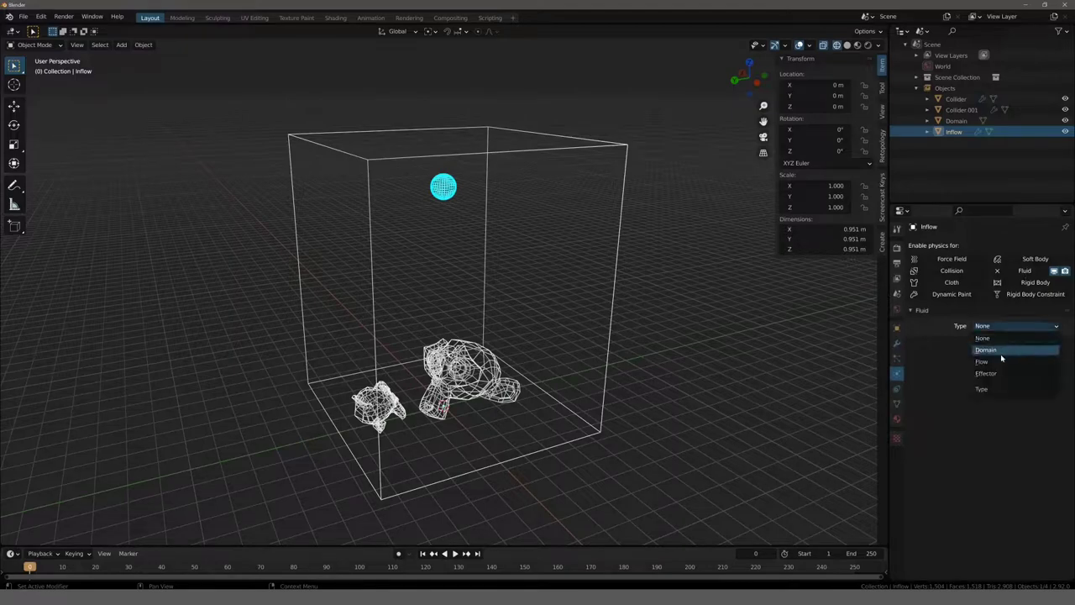
pyautogui.click(1000, 357)
pyautogui.click(992, 357)
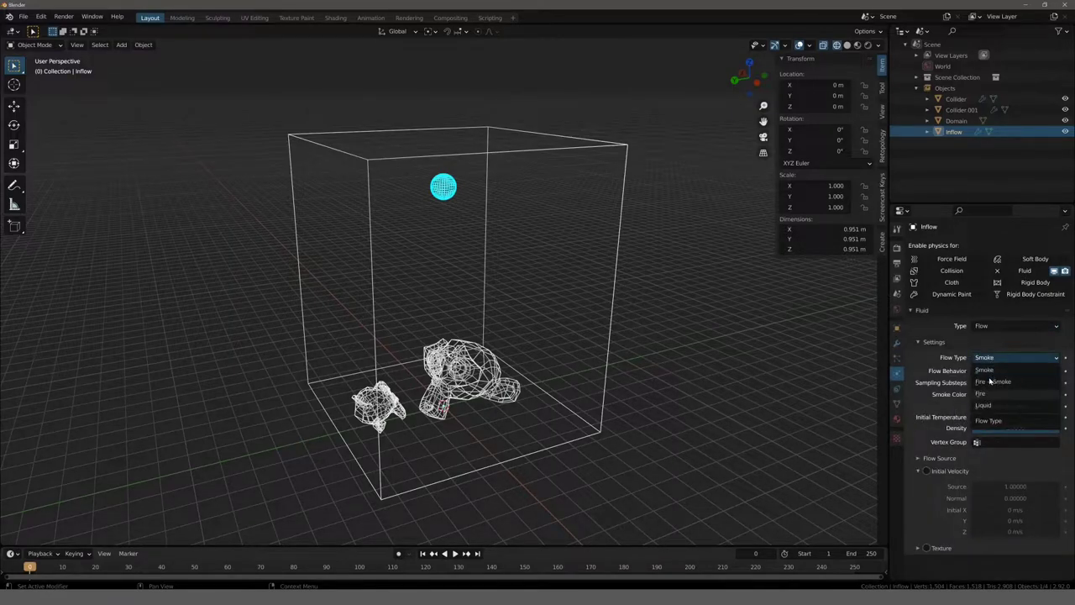
pyautogui.click(984, 404)
pyautogui.click(993, 372)
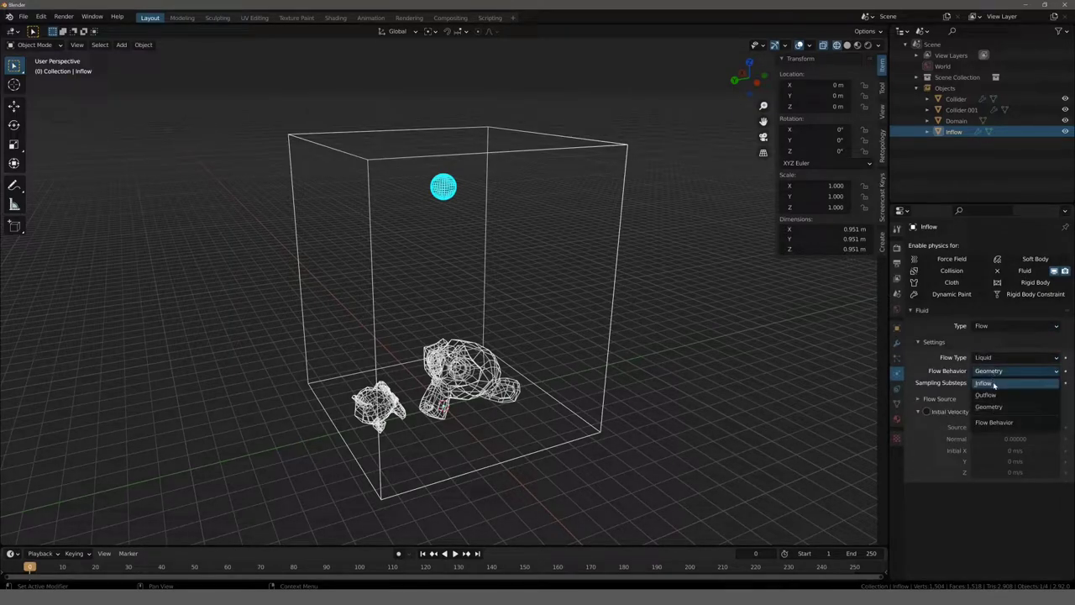
pyautogui.click(991, 383)
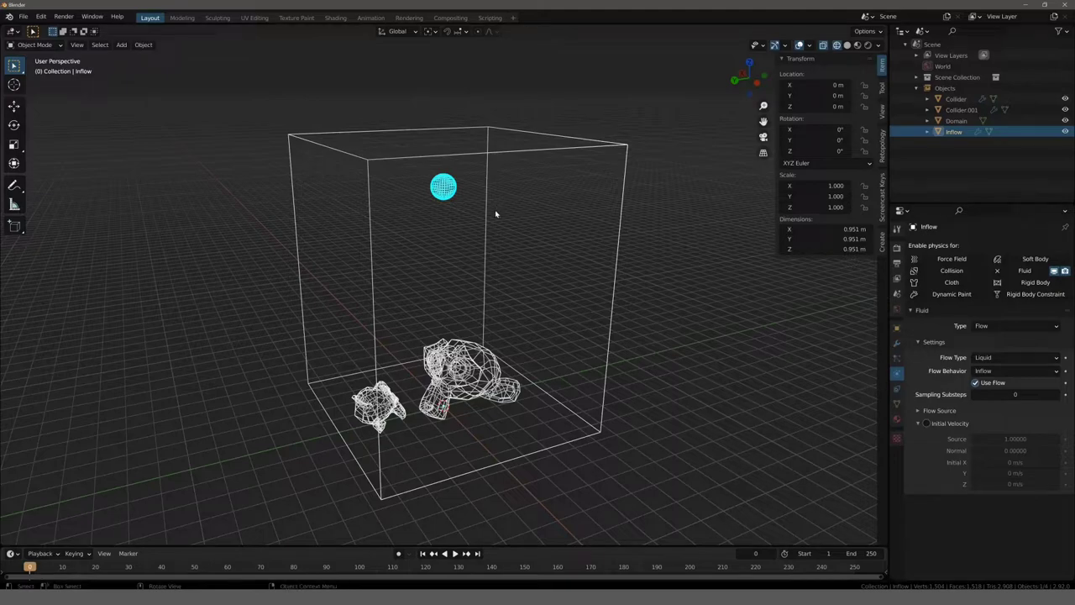
pyautogui.click(983, 371)
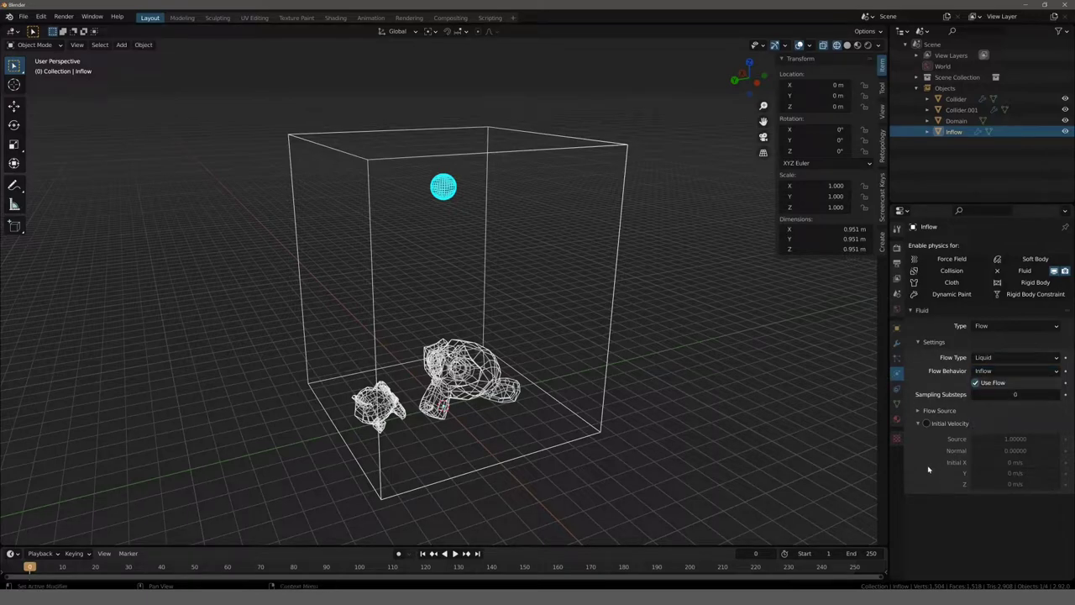
pyautogui.click(517, 153)
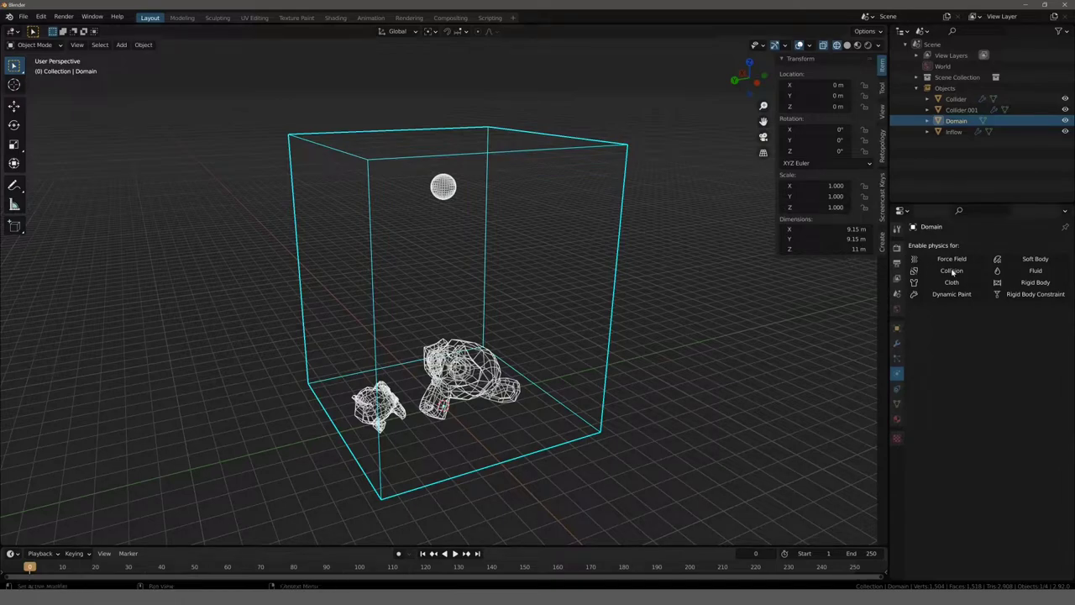
# Step: Make the box a Fluid Domain of type Liquid using the APIC simulation method
pyautogui.click(1023, 271)
pyautogui.click(993, 326)
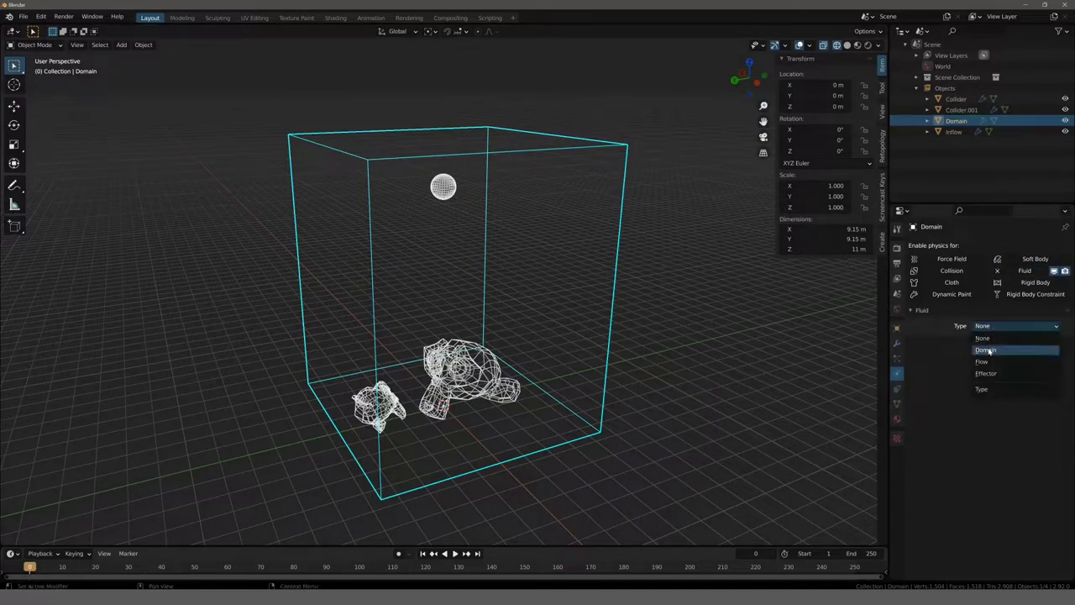
pyautogui.click(987, 349)
pyautogui.click(990, 359)
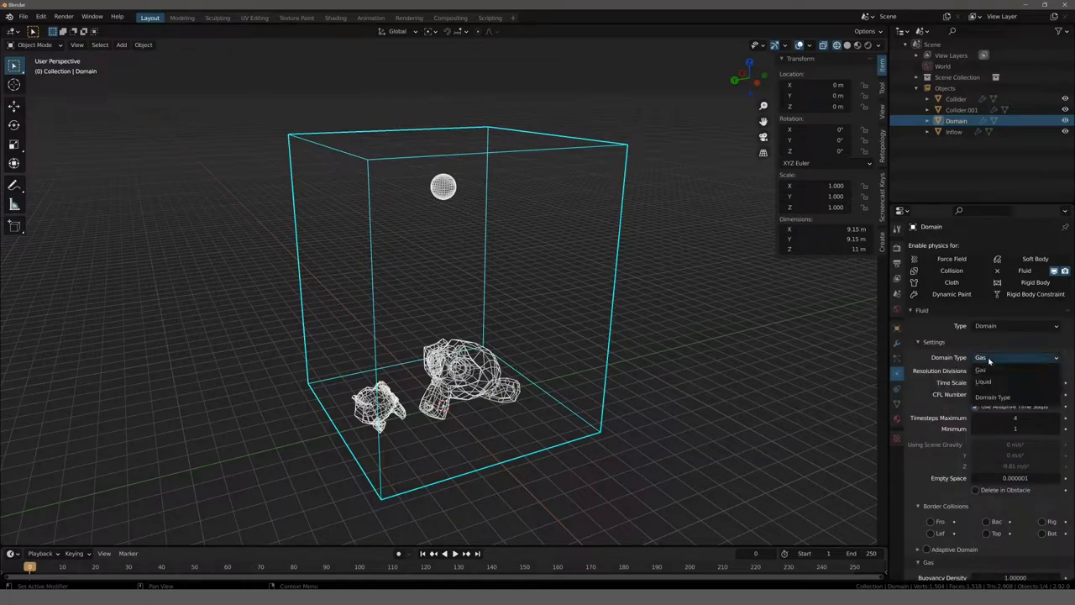
pyautogui.click(993, 381)
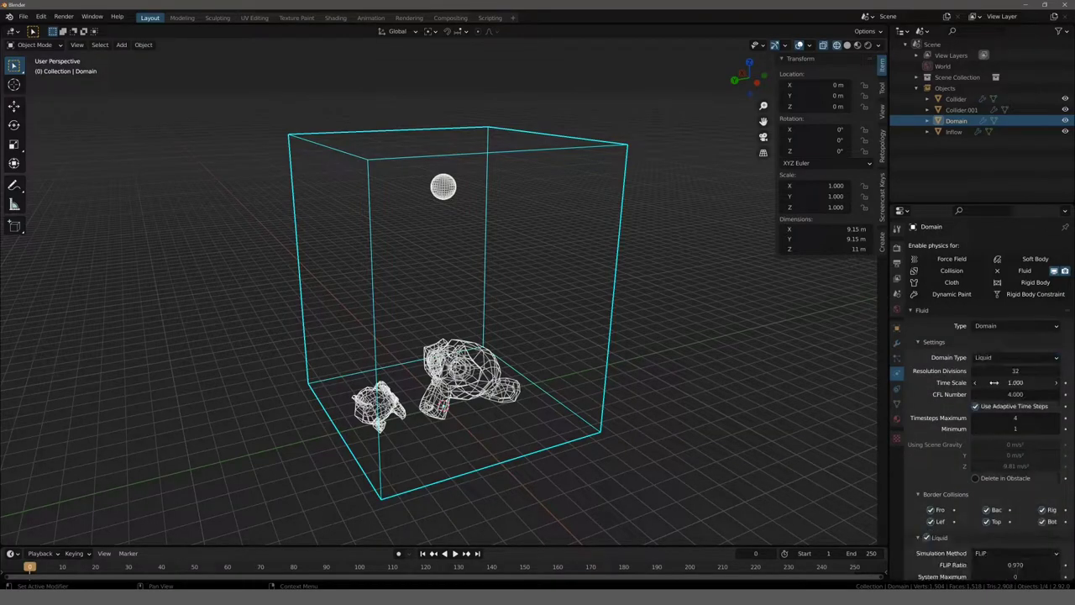
pyautogui.scroll(-4, 1010, 372)
pyautogui.scroll(-2, 983, 395)
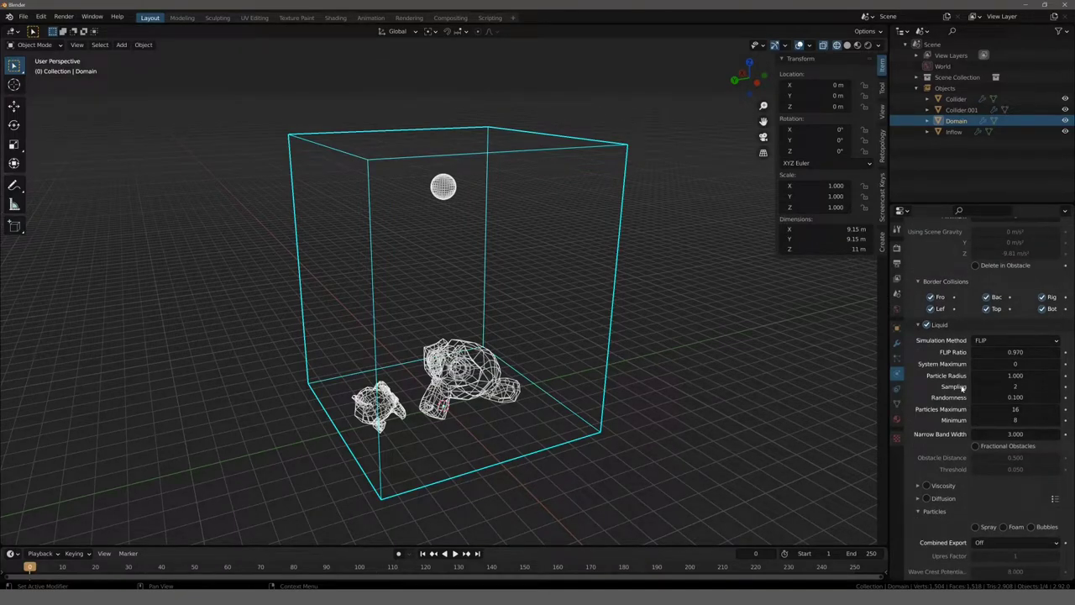
pyautogui.click(996, 339)
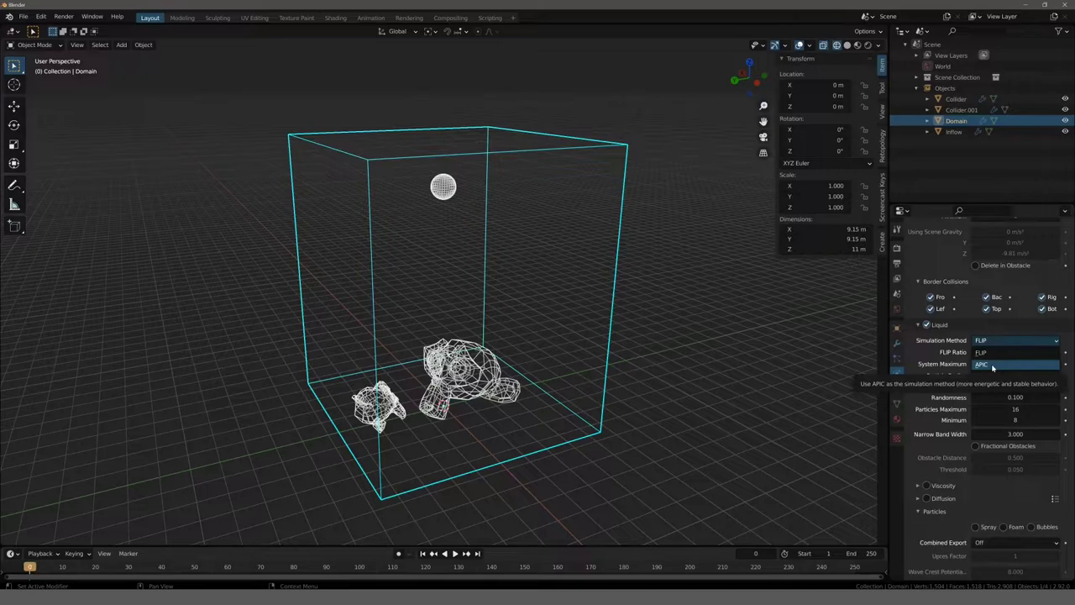
pyautogui.click(997, 364)
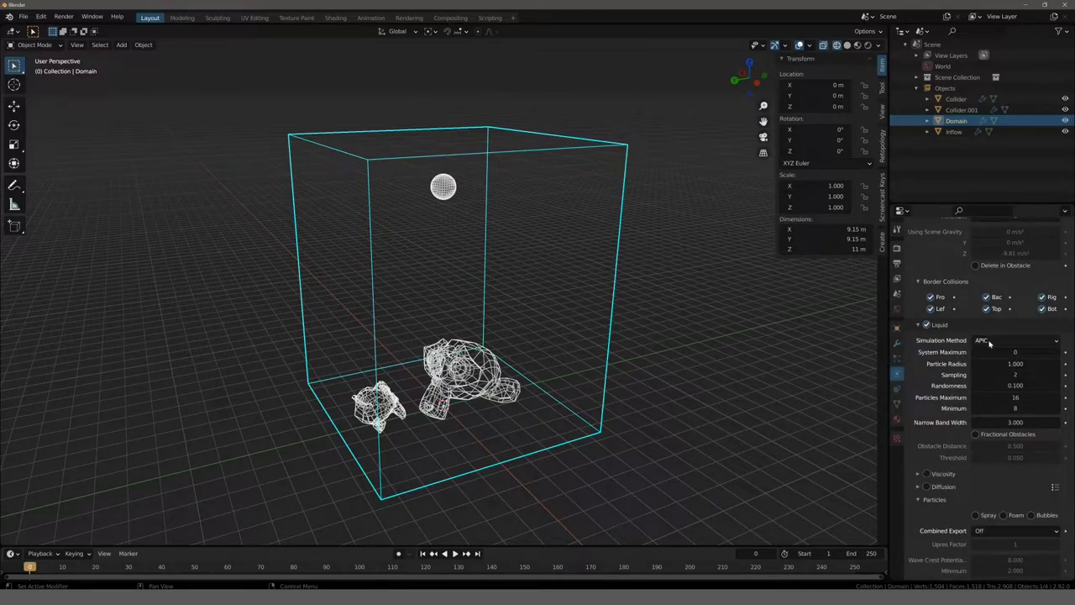
pyautogui.scroll(1, 961, 382)
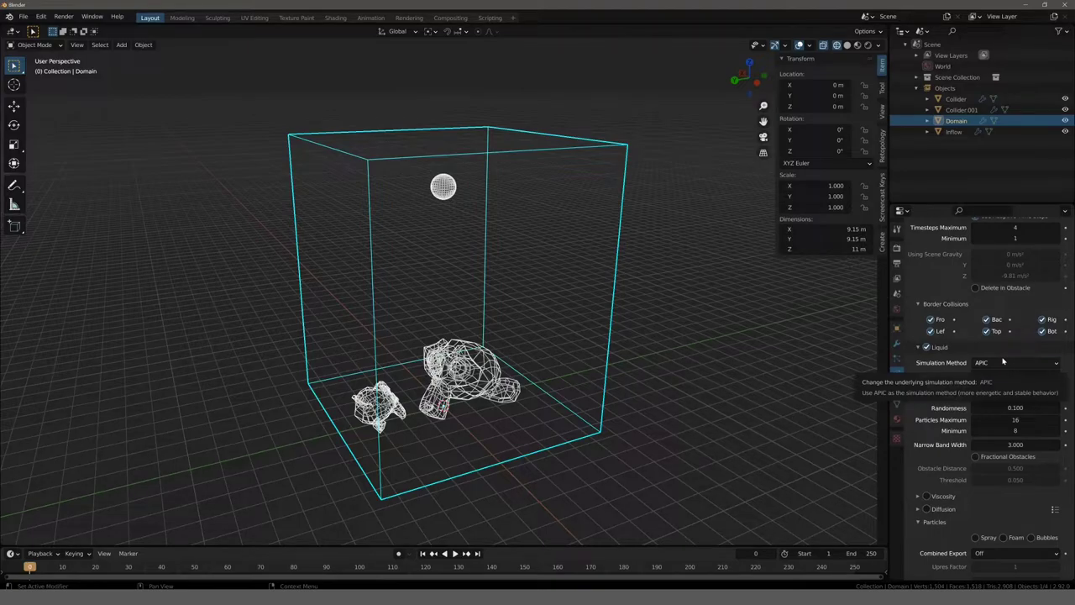
pyautogui.click(343, 240)
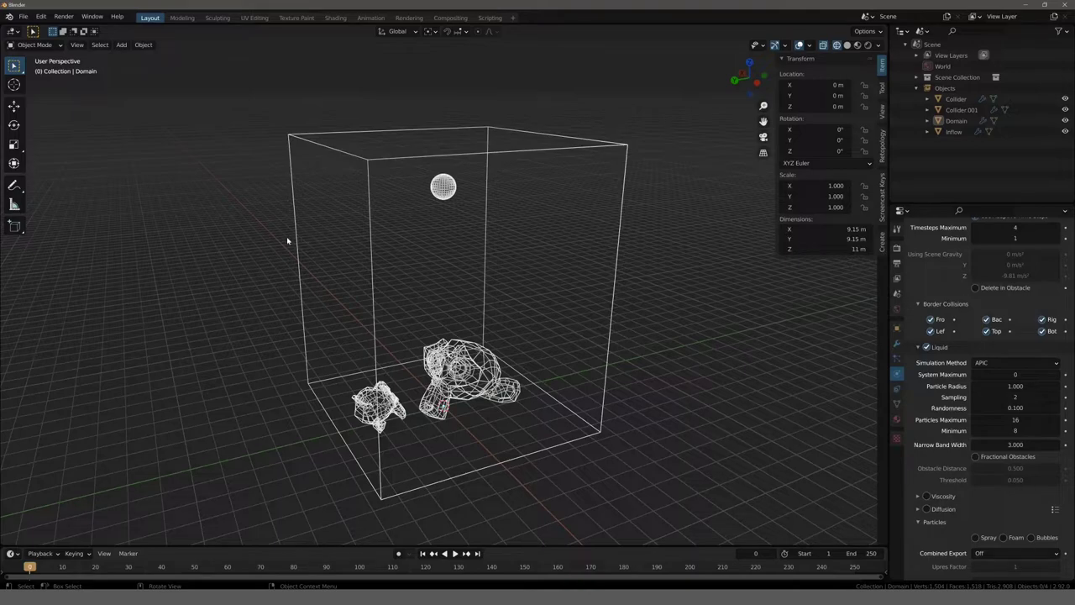
pyautogui.press('space')
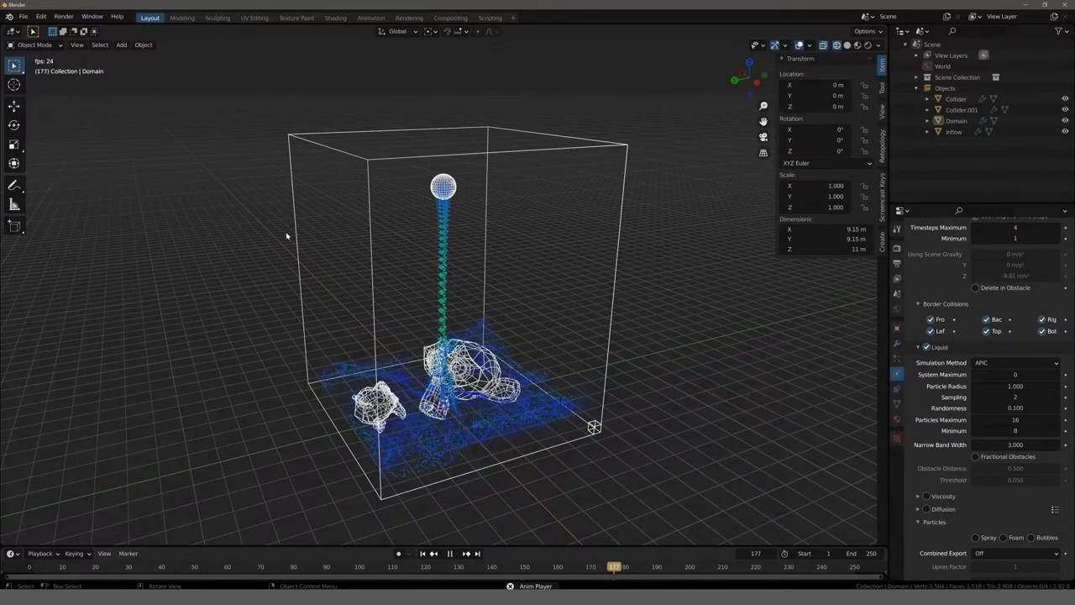
pyautogui.moveTo(290, 238)
pyautogui.mouseDown(button='middle')
pyautogui.moveTo(255, 277)
pyautogui.moveTo(257, 268)
pyautogui.mouseUp(button='middle')
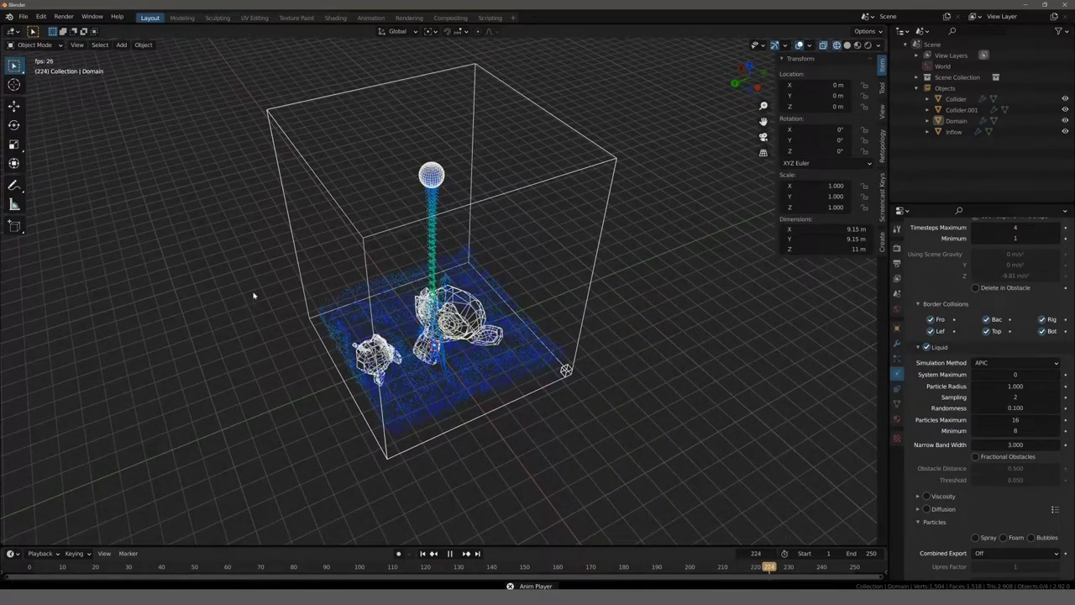
pyautogui.scroll(4, 260, 252)
pyautogui.scroll(3, 264, 219)
pyautogui.moveTo(263, 218)
pyautogui.mouseDown(button='middle')
pyautogui.moveTo(278, 260)
pyautogui.moveTo(242, 233)
pyautogui.moveTo(277, 365)
pyautogui.moveTo(293, 379)
pyautogui.moveTo(282, 353)
pyautogui.moveTo(268, 354)
pyautogui.moveTo(175, 494)
pyautogui.mouseUp(button='middle')
pyautogui.scroll(-3, 268, 353)
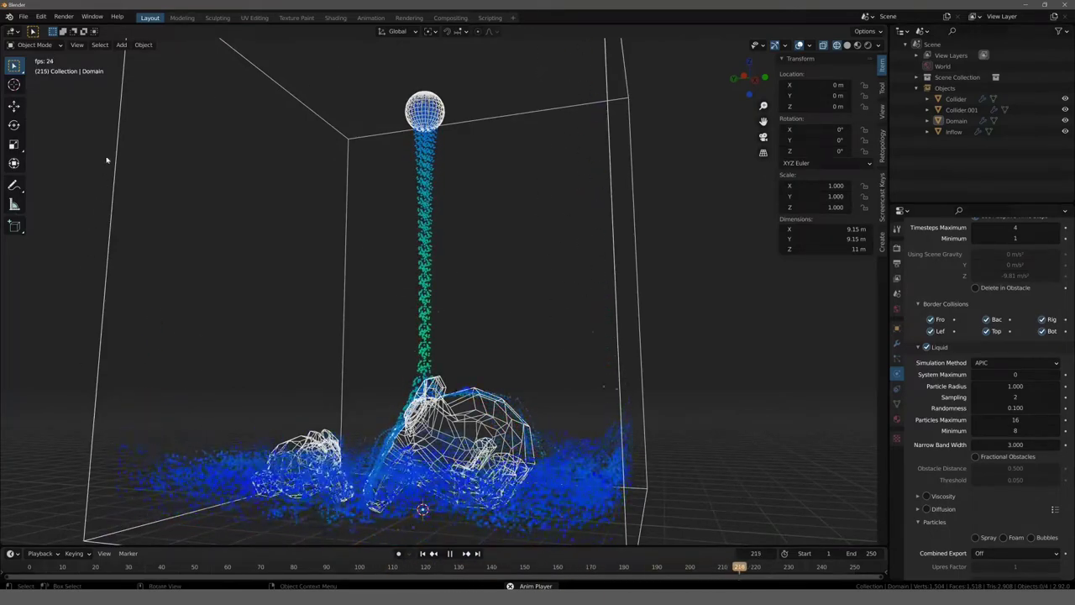
pyautogui.moveTo(367, 362); pyautogui.dragTo(396, 419, button='middle')
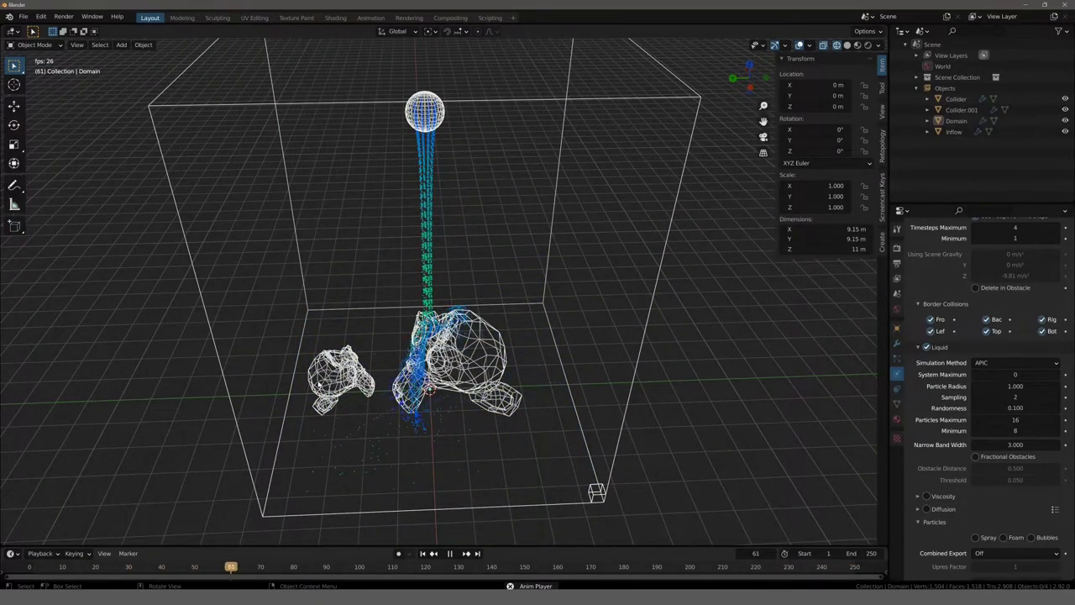
pyautogui.moveTo(269, 311)
pyautogui.mouseDown(button='middle')
pyautogui.moveTo(300, 324)
pyautogui.moveTo(302, 352)
pyautogui.moveTo(331, 324)
pyautogui.moveTo(333, 384)
pyautogui.mouseUp(button='middle')
pyautogui.press('KP_3')
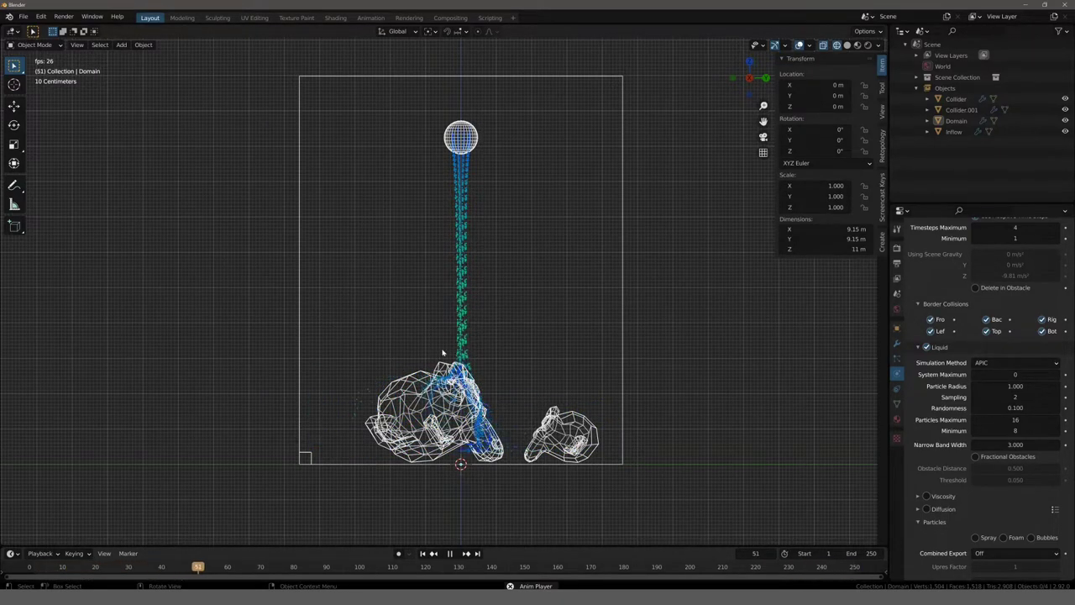
pyautogui.moveTo(442, 360)
pyautogui.mouseDown(button='middle')
pyautogui.moveTo(395, 400)
pyautogui.moveTo(329, 355)
pyautogui.mouseUp(button='middle')
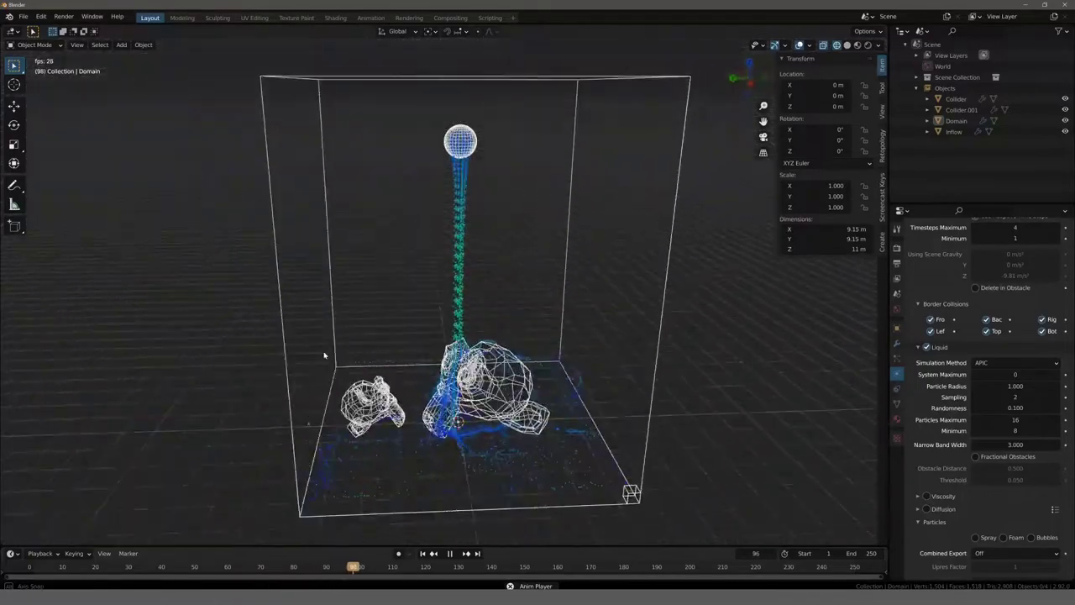
pyautogui.scroll(2, 328, 360)
pyautogui.scroll(2, 364, 366)
pyautogui.scroll(-3, 363, 366)
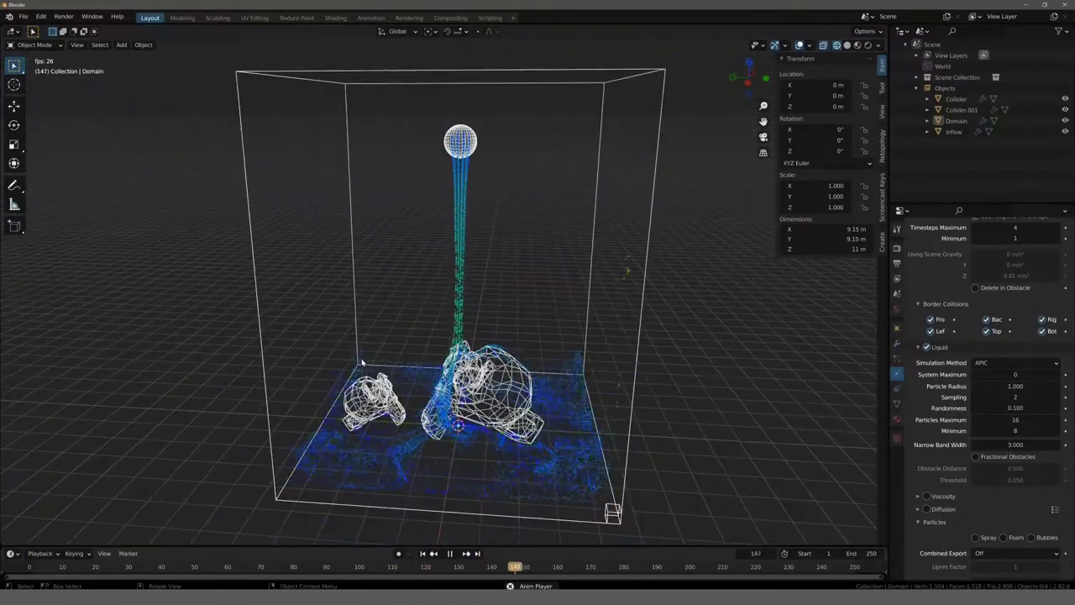
pyautogui.press('space')
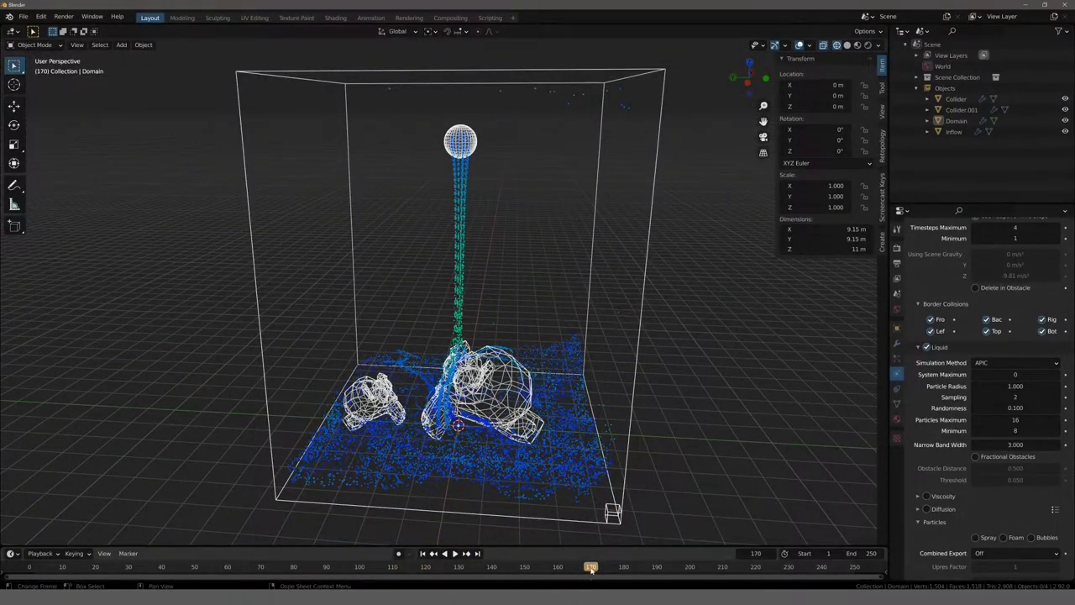
pyautogui.moveTo(591, 569); pyautogui.dragTo(13, 571)
pyautogui.press('space')
pyautogui.press('space')
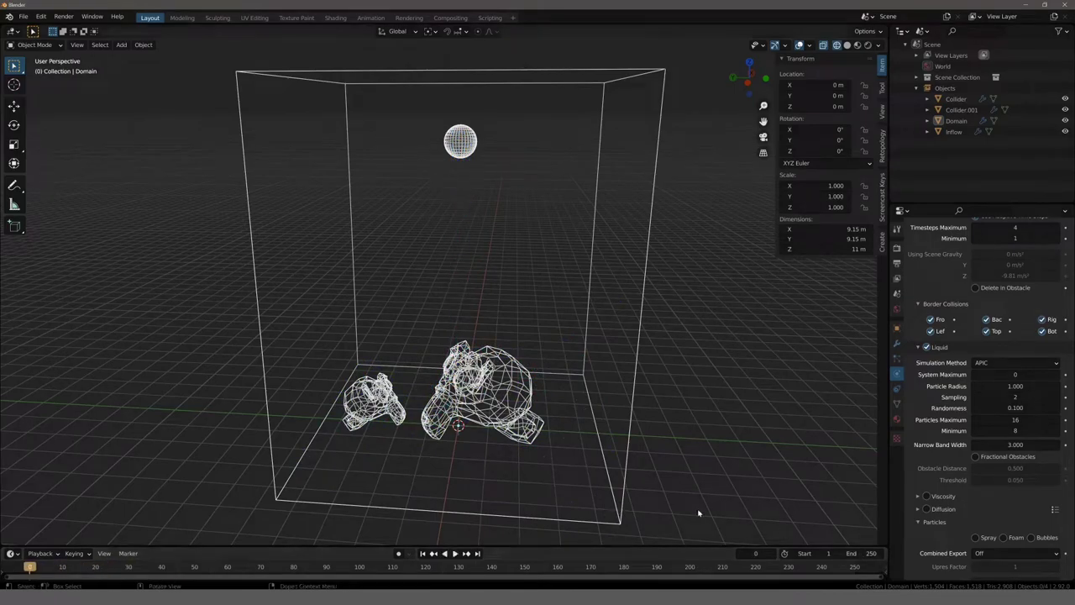
# Step: Enable Mesh in the Domain's Fluid settings, keeping Upres Factor 2 and Particle Radius 2.000
pyautogui.click(261, 344)
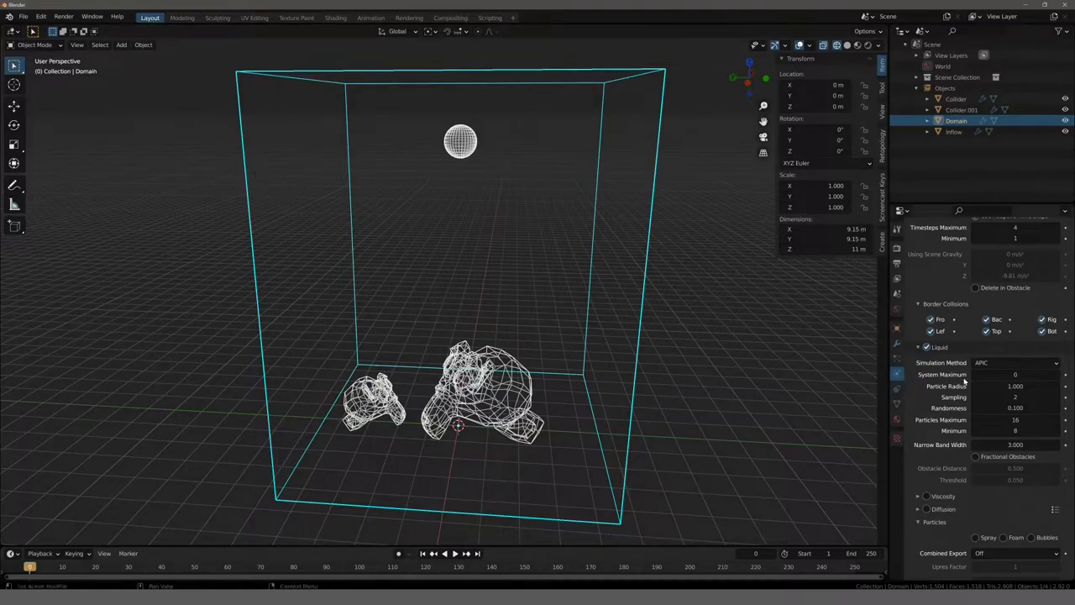
pyautogui.scroll(-1, 951, 348)
pyautogui.scroll(-2, 951, 352)
pyautogui.scroll(-1, 950, 361)
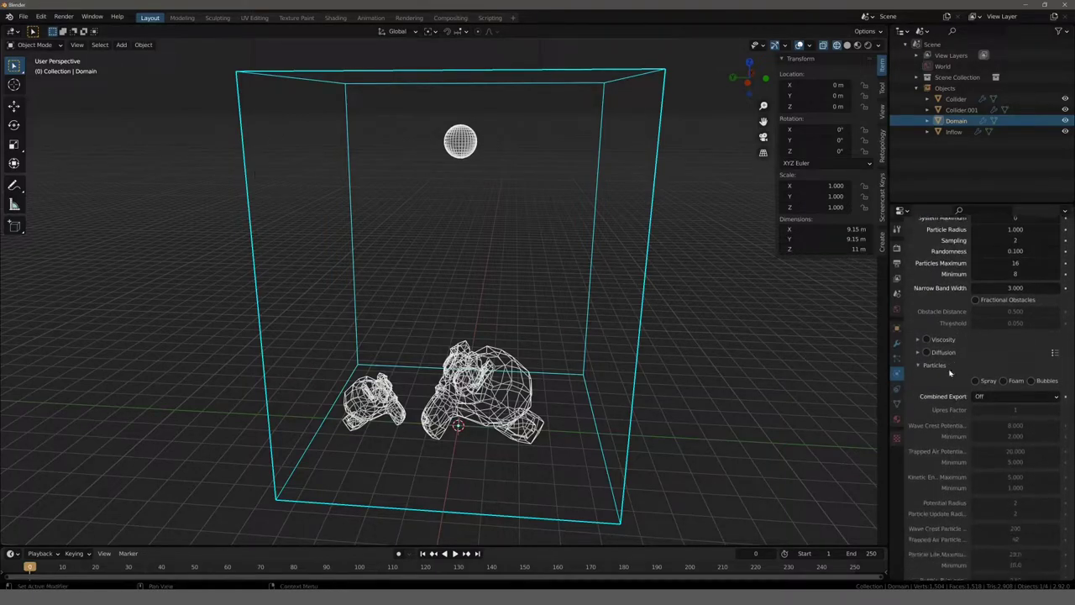
pyautogui.scroll(-1, 950, 371)
pyautogui.scroll(-2, 950, 373)
pyautogui.scroll(-2, 950, 376)
pyautogui.scroll(-2, 949, 380)
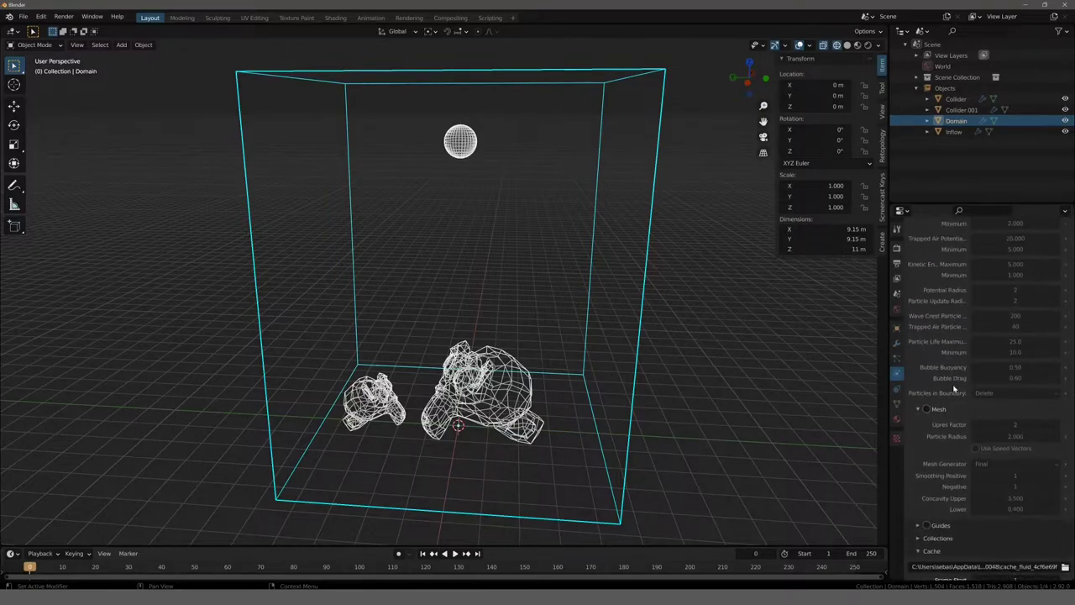
pyautogui.scroll(-2, 950, 383)
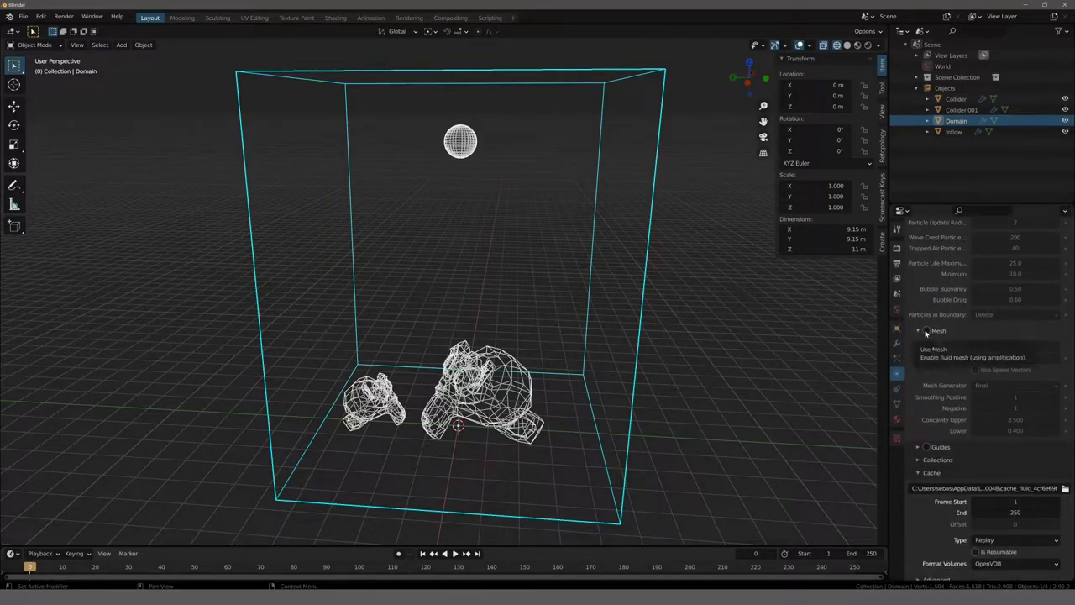
pyautogui.click(926, 331)
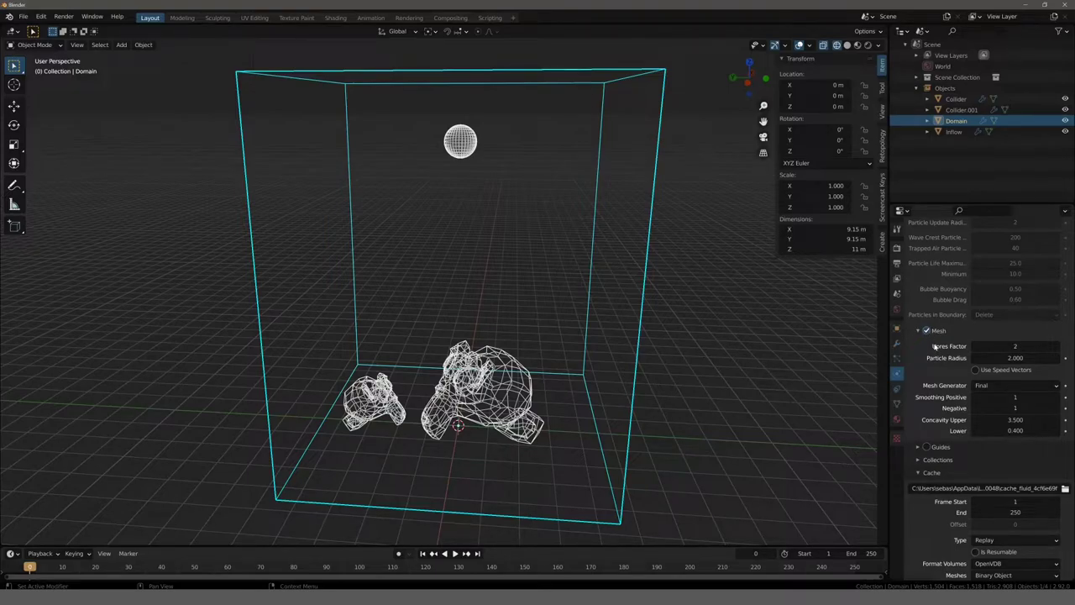
# Step: Play the animation with the Domain selected to preview the meshed fluid
pyautogui.click(254, 297)
pyautogui.click(255, 297)
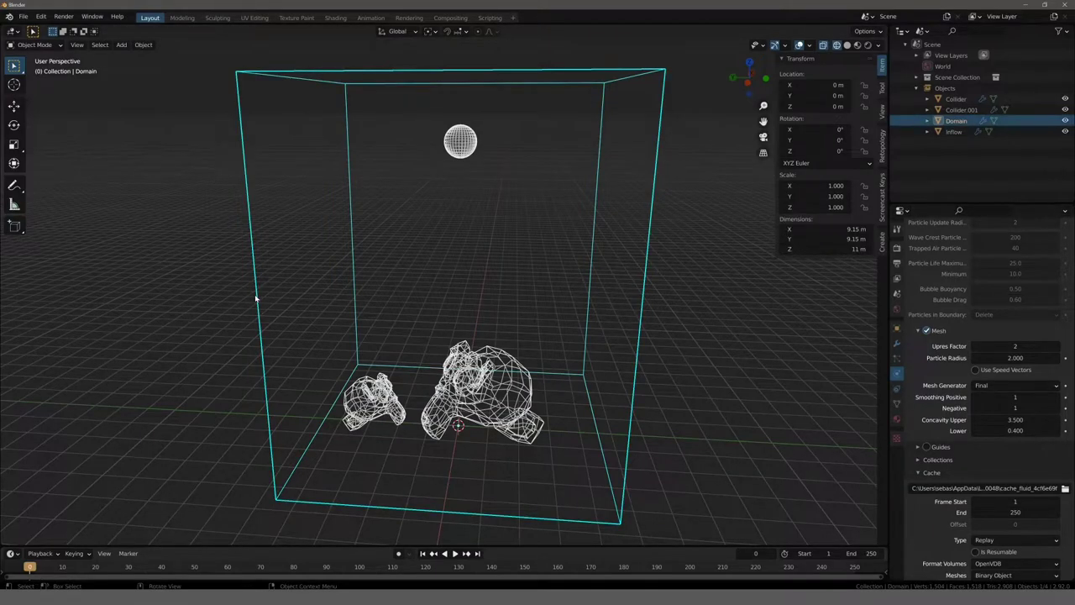
pyautogui.press('space')
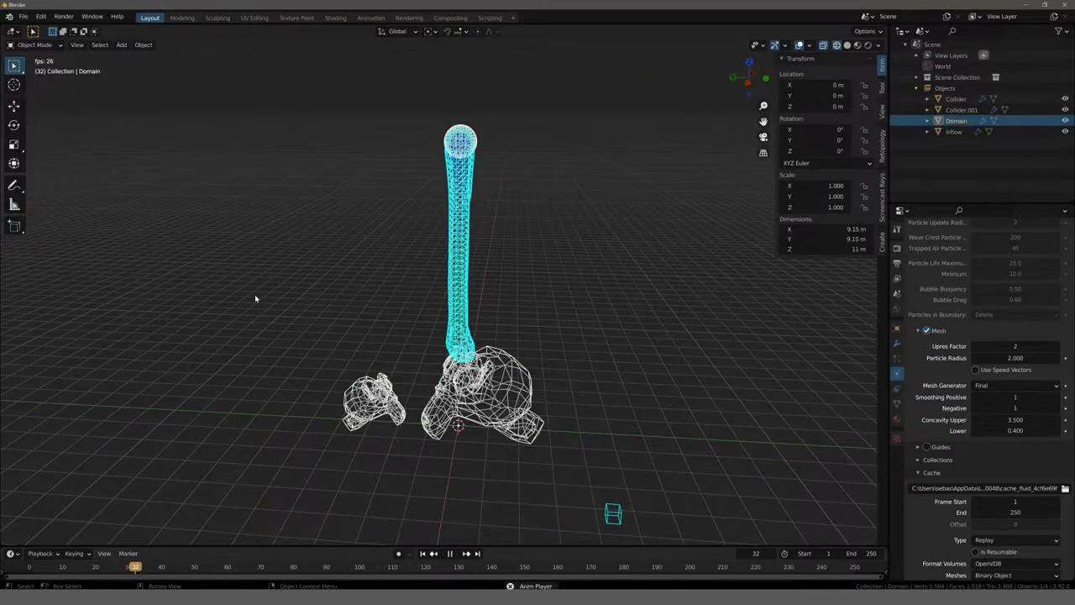
pyautogui.moveTo(271, 257)
pyautogui.mouseDown(button='middle')
pyautogui.moveTo(262, 268)
pyautogui.moveTo(260, 244)
pyautogui.moveTo(302, 260)
pyautogui.mouseUp(button='middle')
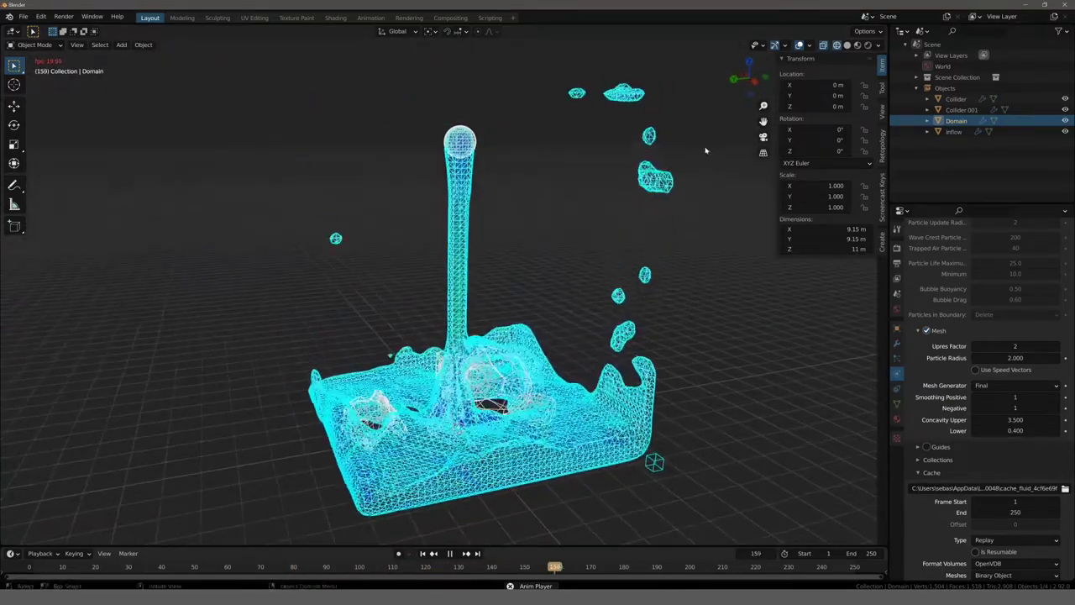
# Step: Switch to opaque Solid shading, stop playback and rewind to frame 1
pyautogui.click(847, 44)
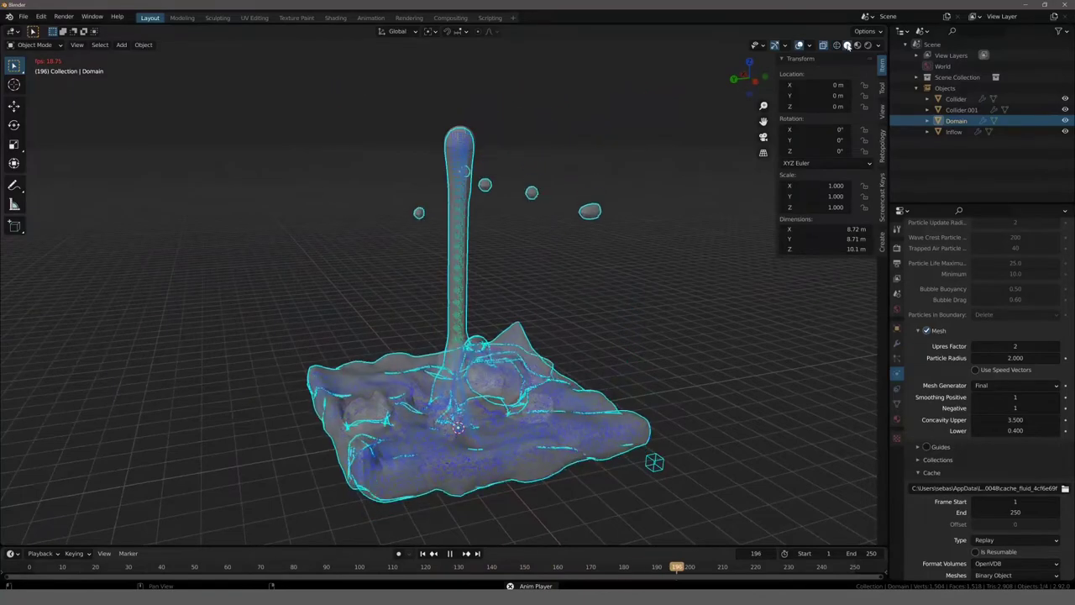
pyautogui.click(823, 45)
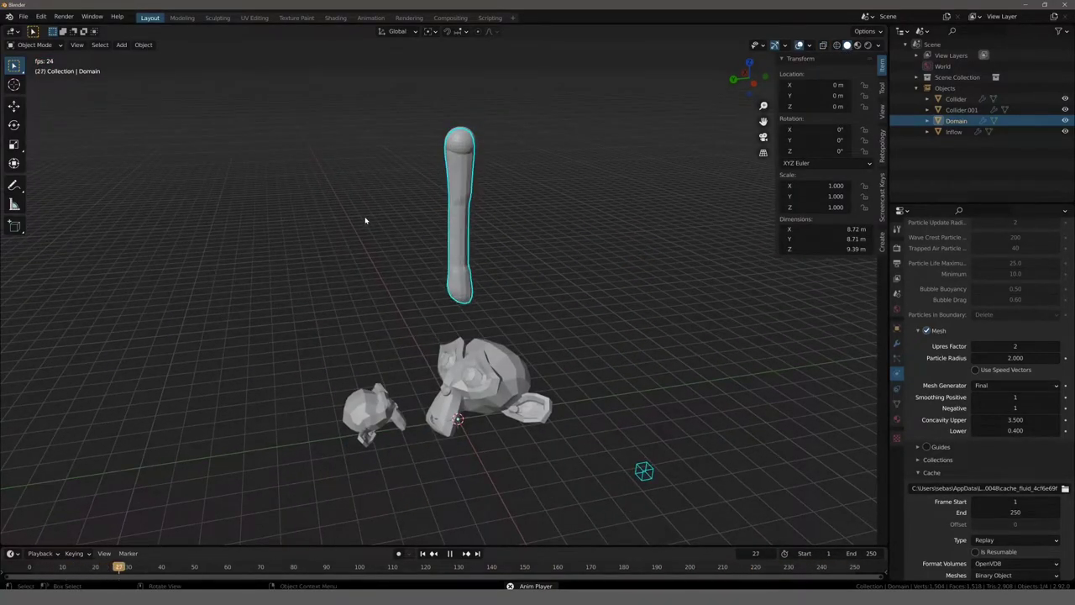
pyautogui.press('space')
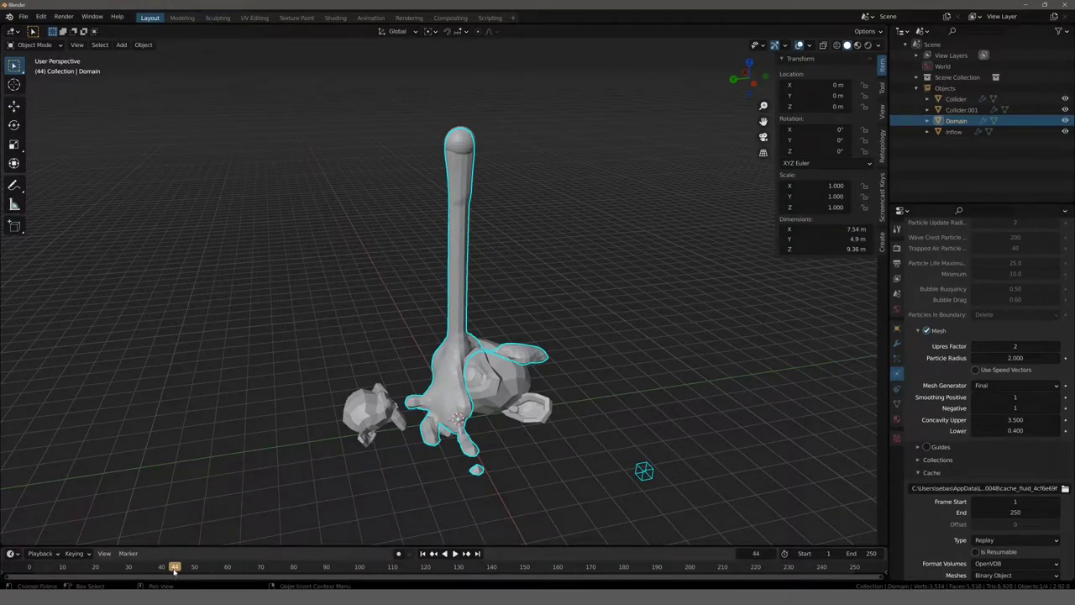
pyautogui.moveTo(159, 568); pyautogui.dragTo(32, 568)
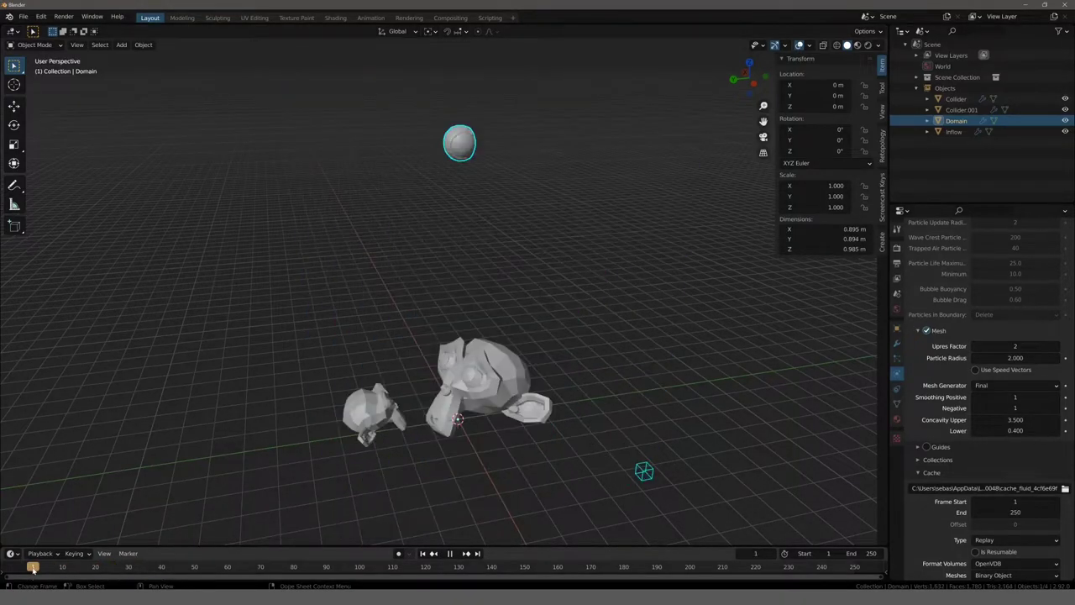
# Step: Change the fluid surface's shading from the right-click menu and play the simulation
pyautogui.rightClick(446, 140)
pyautogui.click(445, 139)
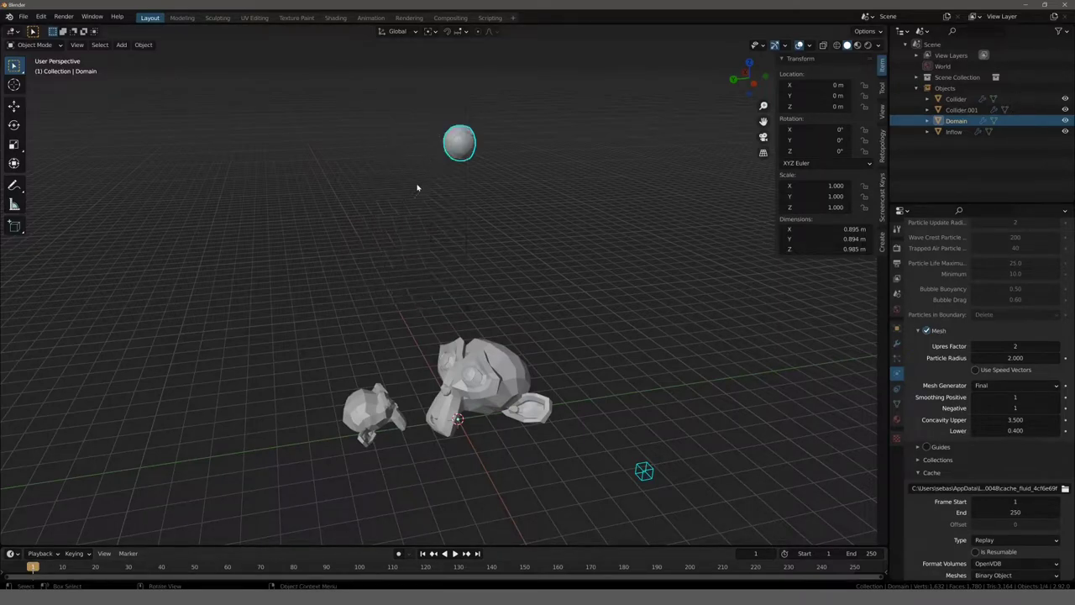
pyautogui.press('space')
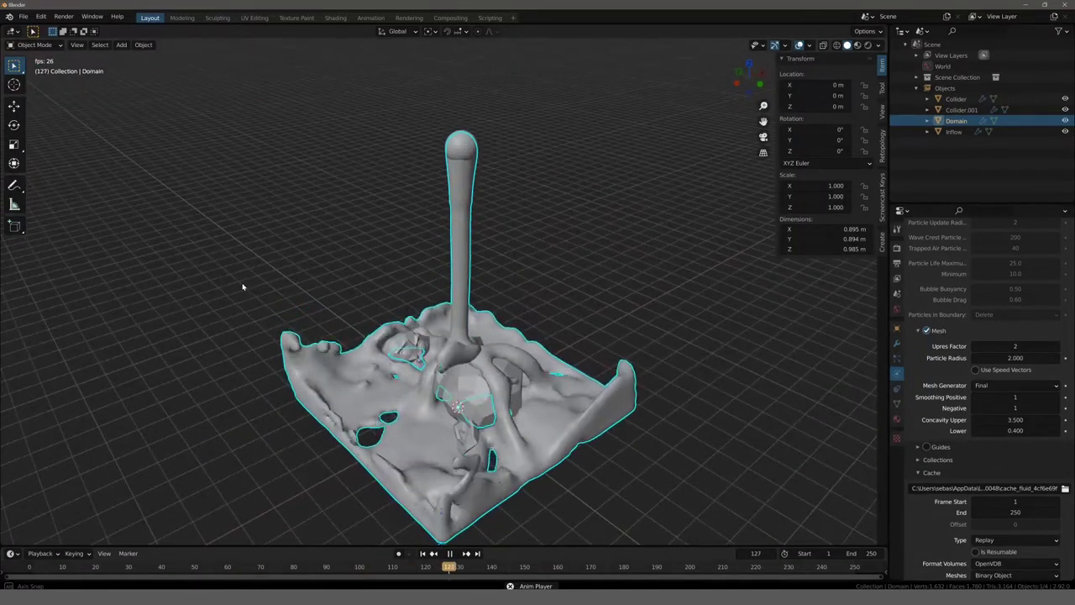
pyautogui.moveTo(263, 277); pyautogui.dragTo(359, 276, button='middle')
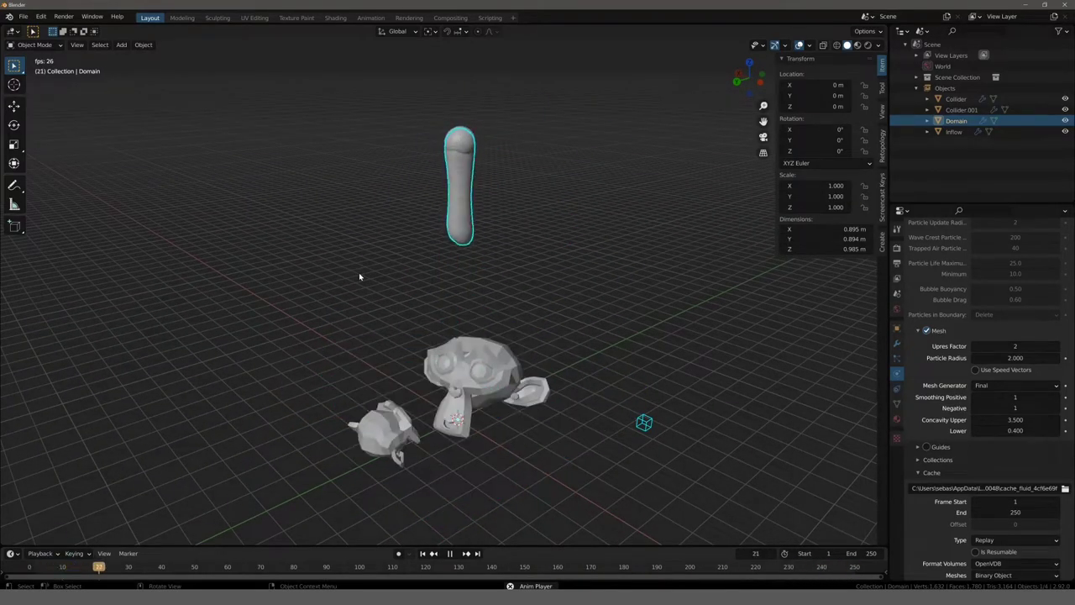
pyautogui.press('space')
# Step: Resume playback from a higher view and stop at frame 135
pyautogui.click(358, 273)
pyautogui.moveTo(359, 272); pyautogui.dragTo(402, 259, button='middle')
pyautogui.press('space')
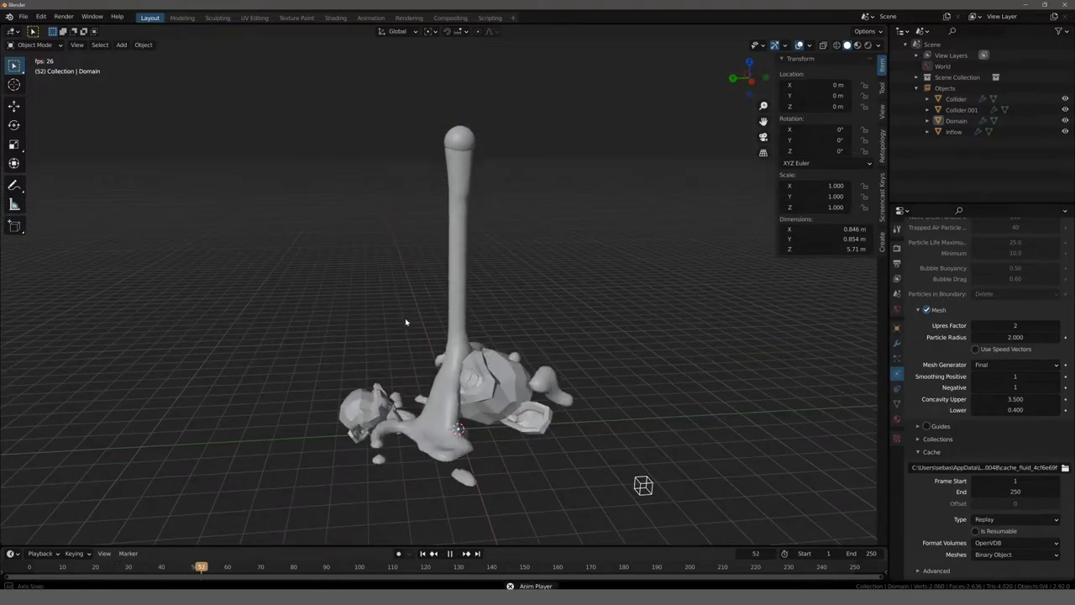
pyautogui.moveTo(408, 319); pyautogui.dragTo(395, 361, button='middle')
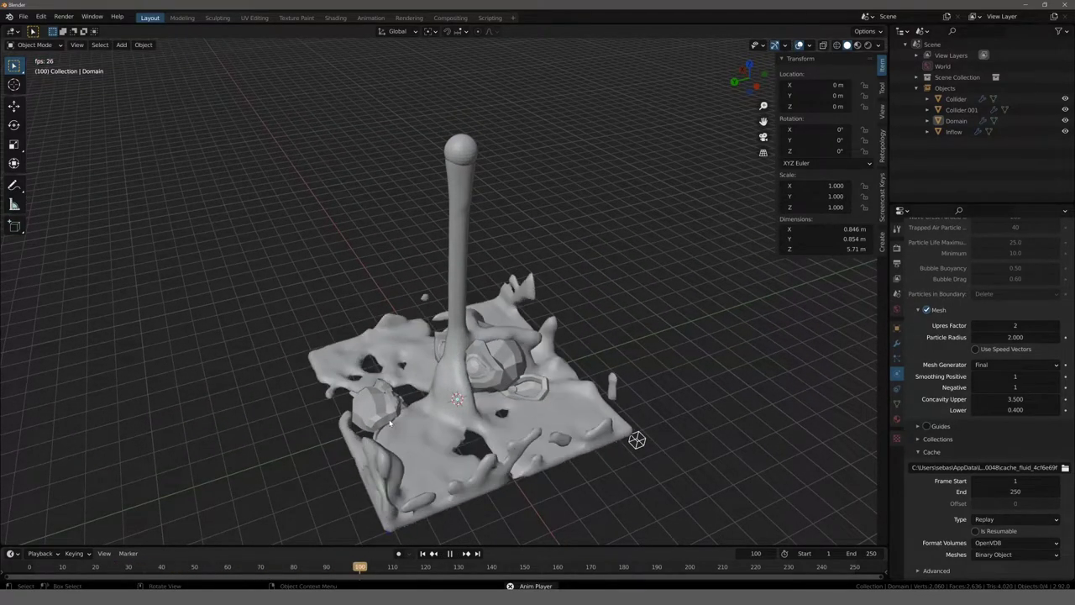
pyautogui.press('space')
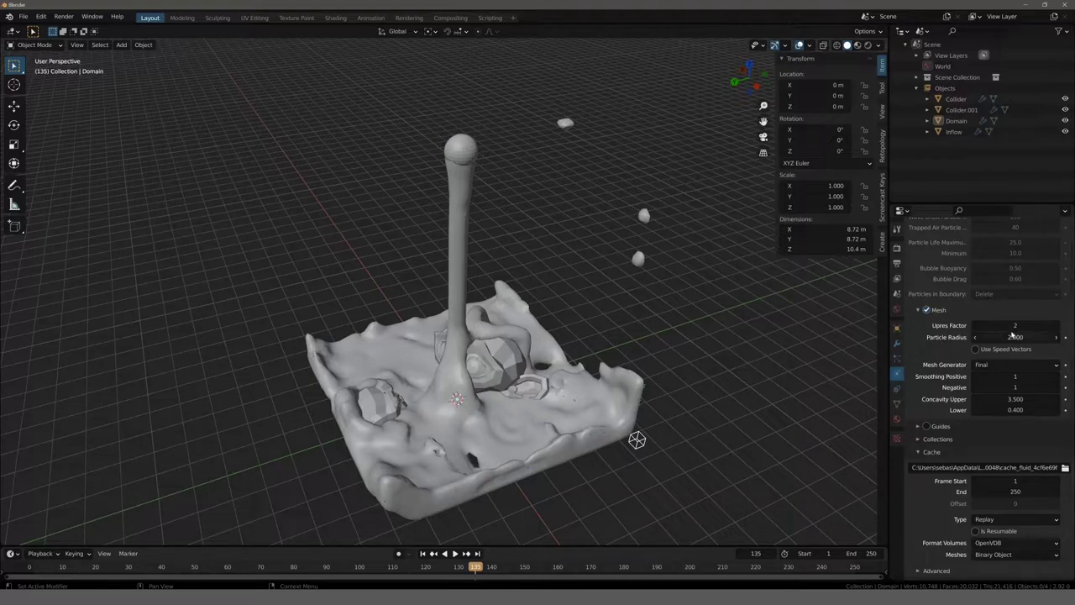
# Step: Raise the mesh Upres Factor to 4 and replay the re-simulated liquid
pyautogui.moveTo(1012, 326); pyautogui.dragTo(171, 324)
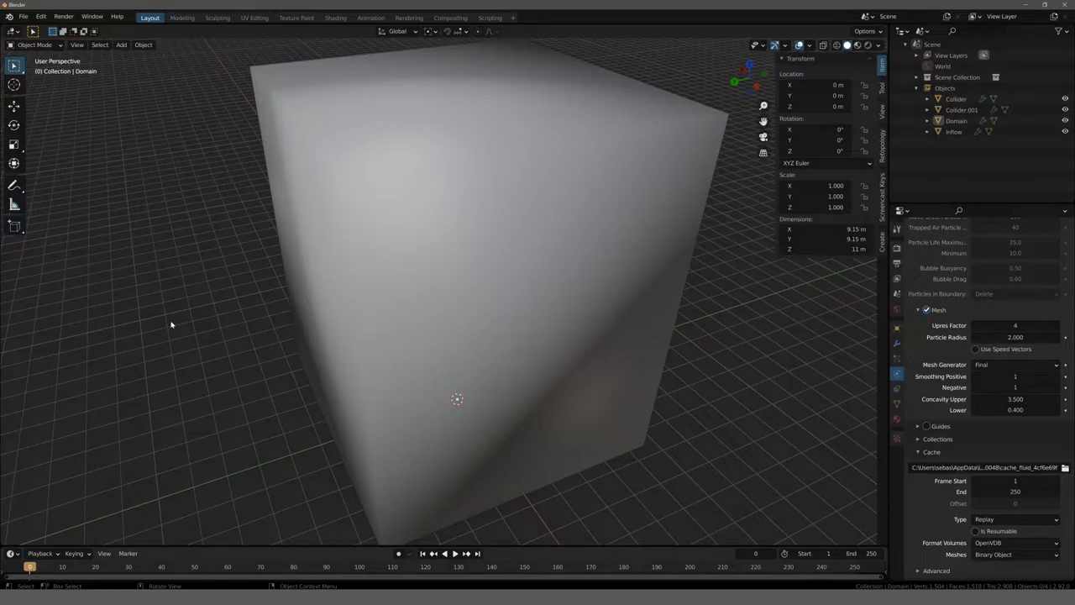
pyautogui.press('space')
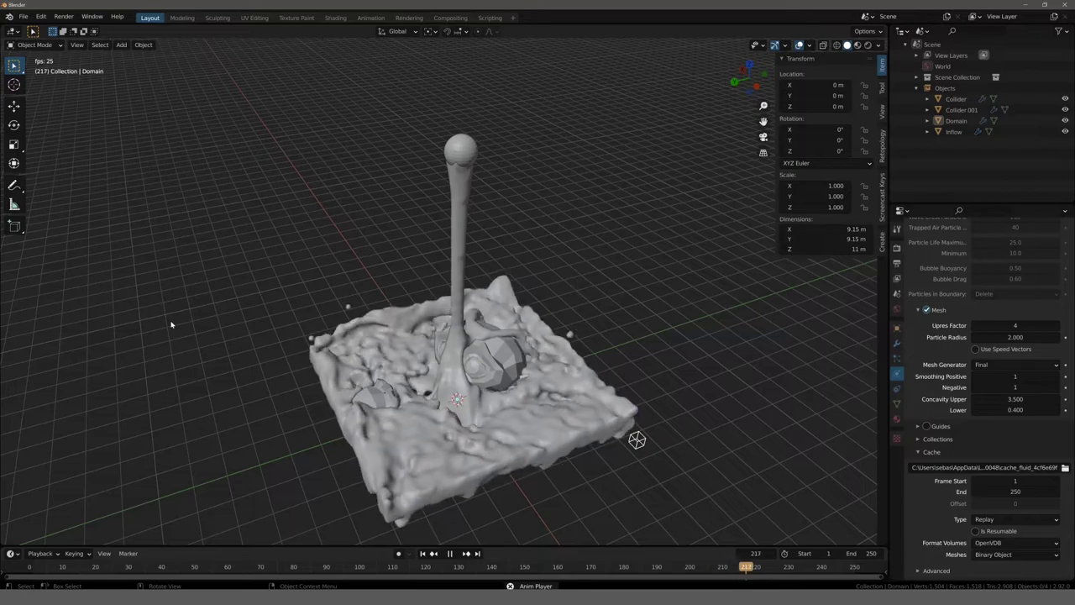
pyautogui.press('space')
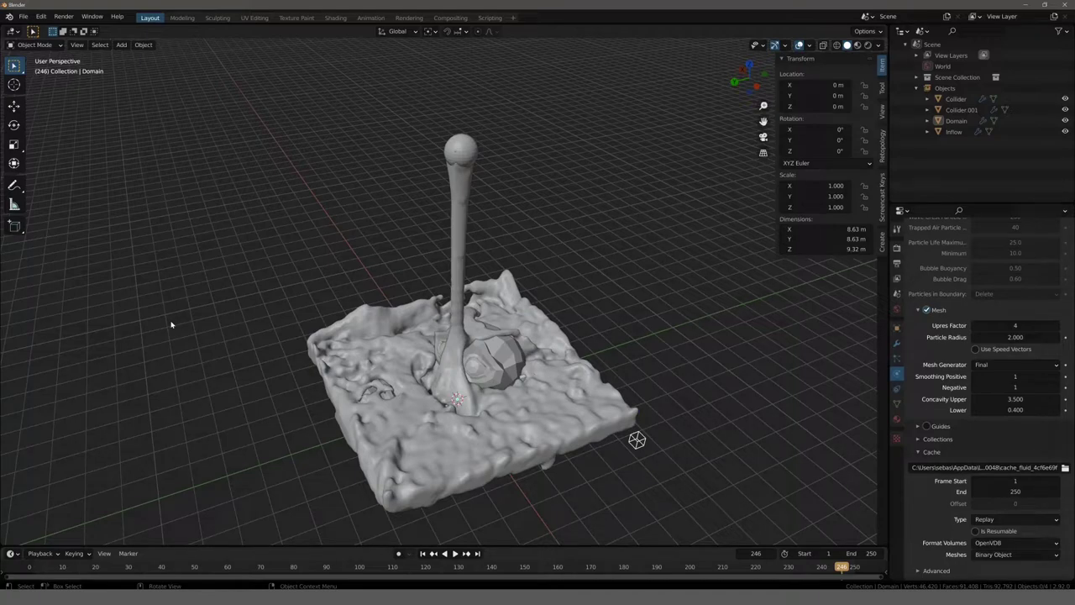
pyautogui.press('space')
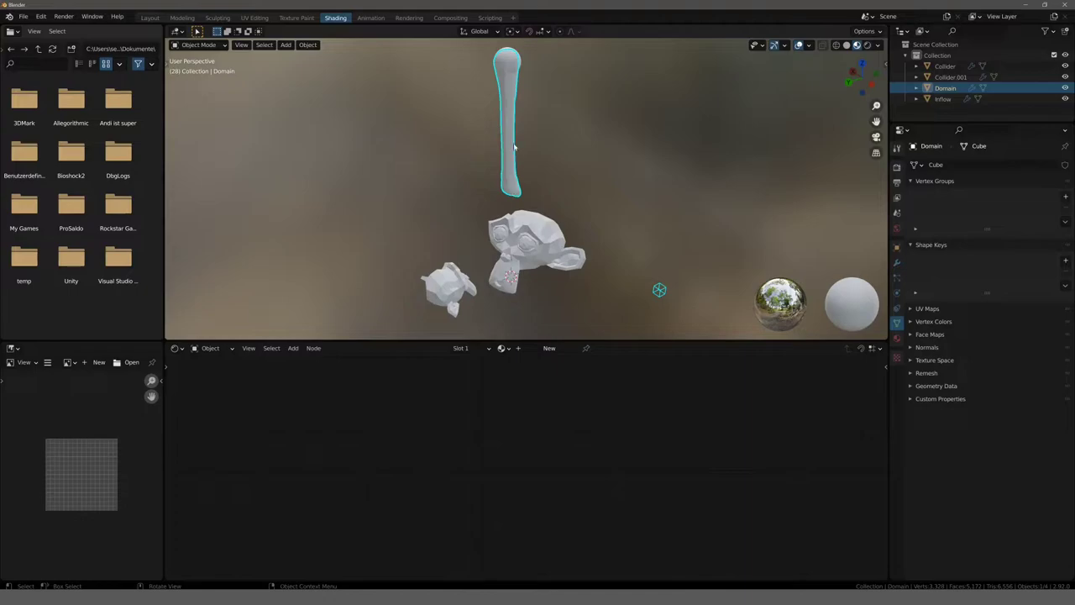
# Step: Create a new fluid material with a red Base Color and raised Transmission
pyautogui.click(548, 347)
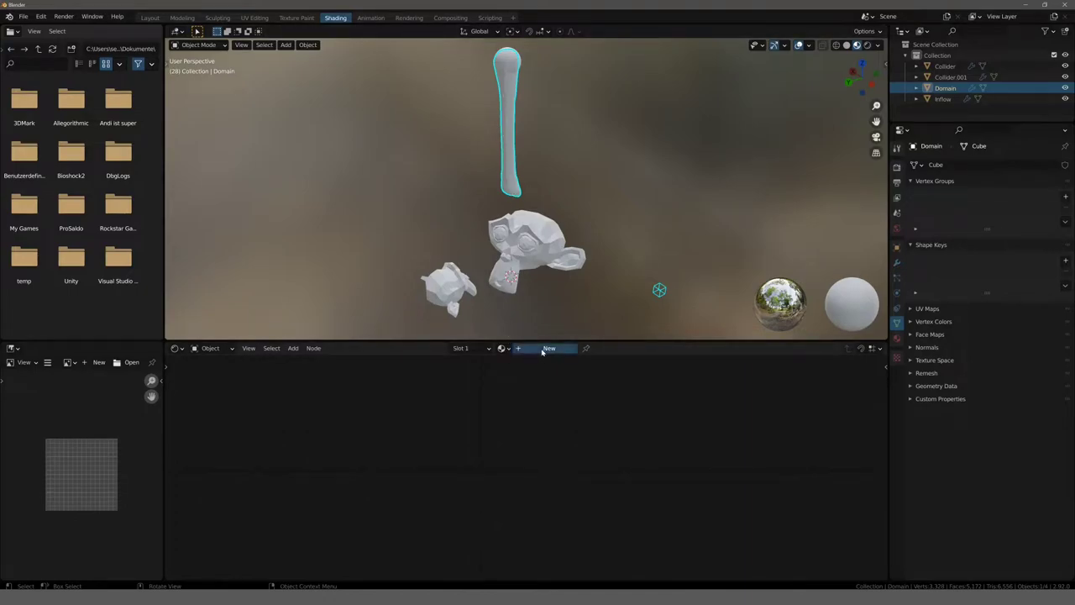
pyautogui.click(538, 407)
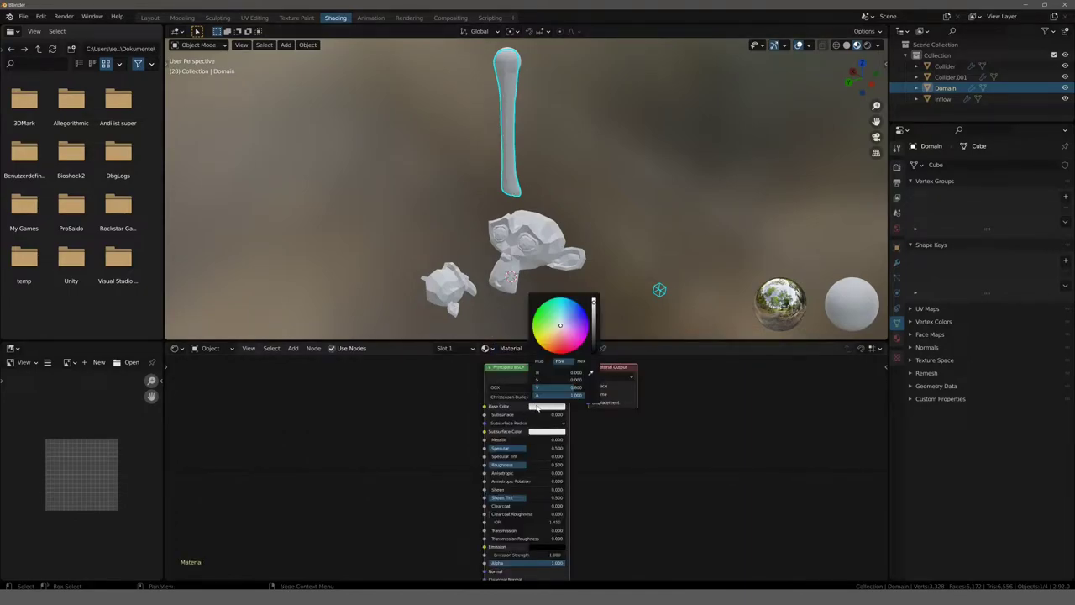
pyautogui.click(560, 351)
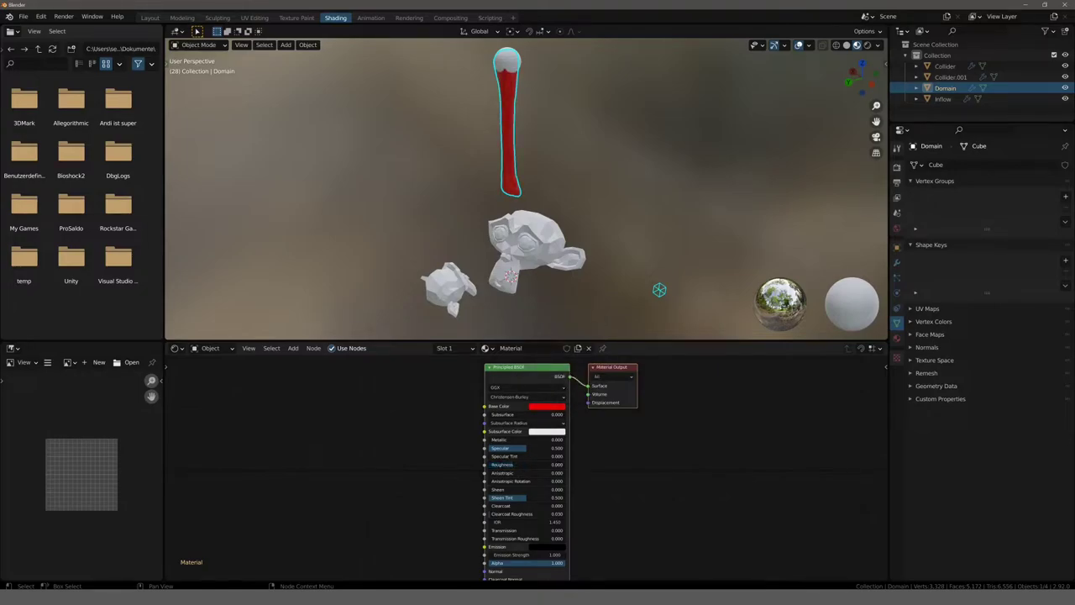
pyautogui.moveTo(527, 530); pyautogui.dragTo(550, 530)
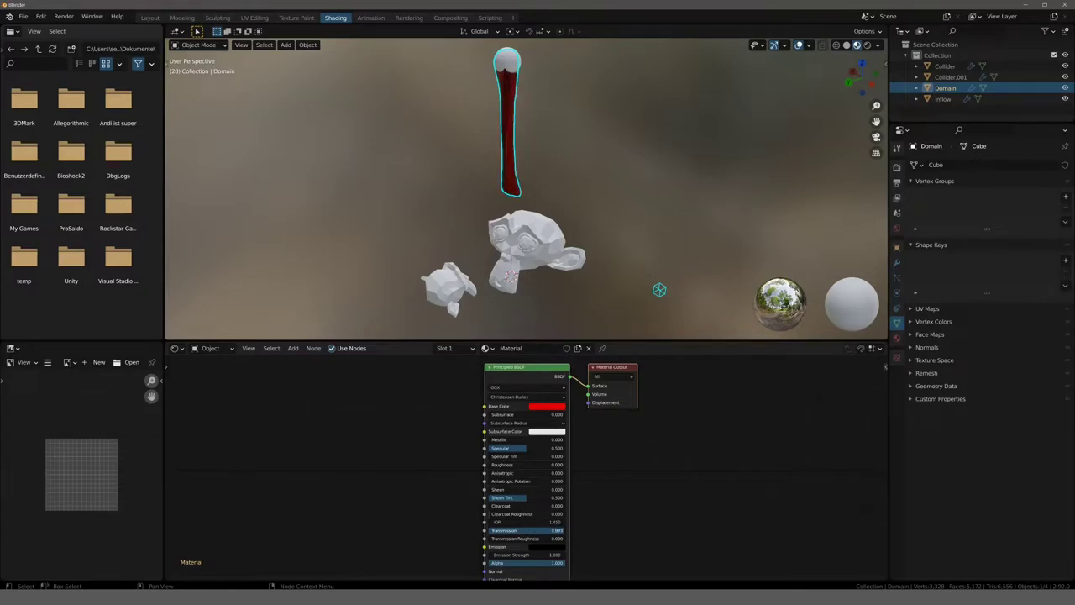
# Step: Play the simulation and stop at frame 118 to view the red liquid
pyautogui.press('space')
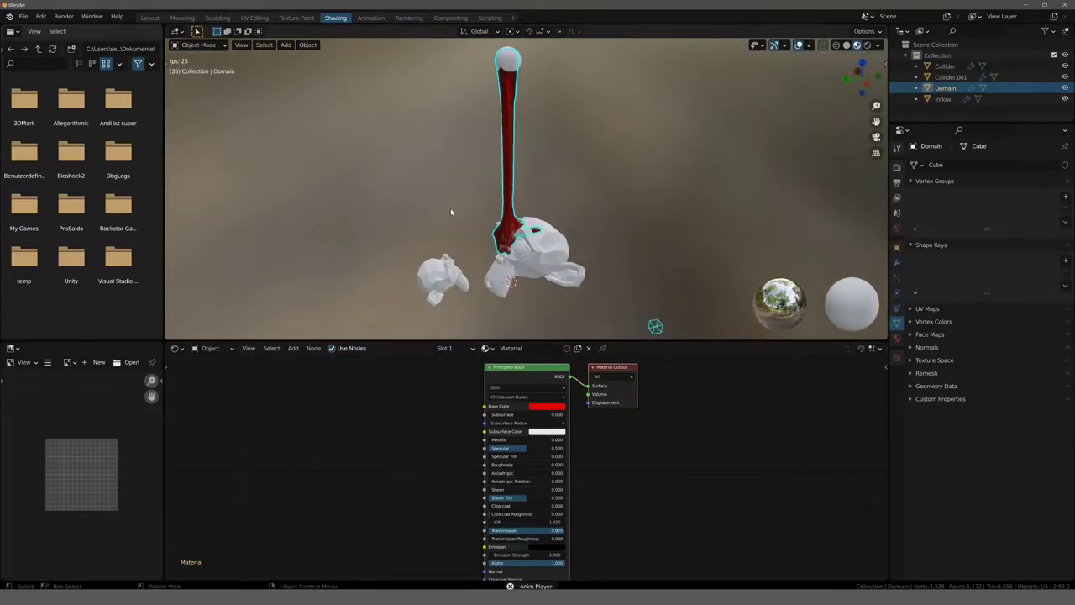
pyautogui.moveTo(444, 228); pyautogui.dragTo(426, 210, button='middle')
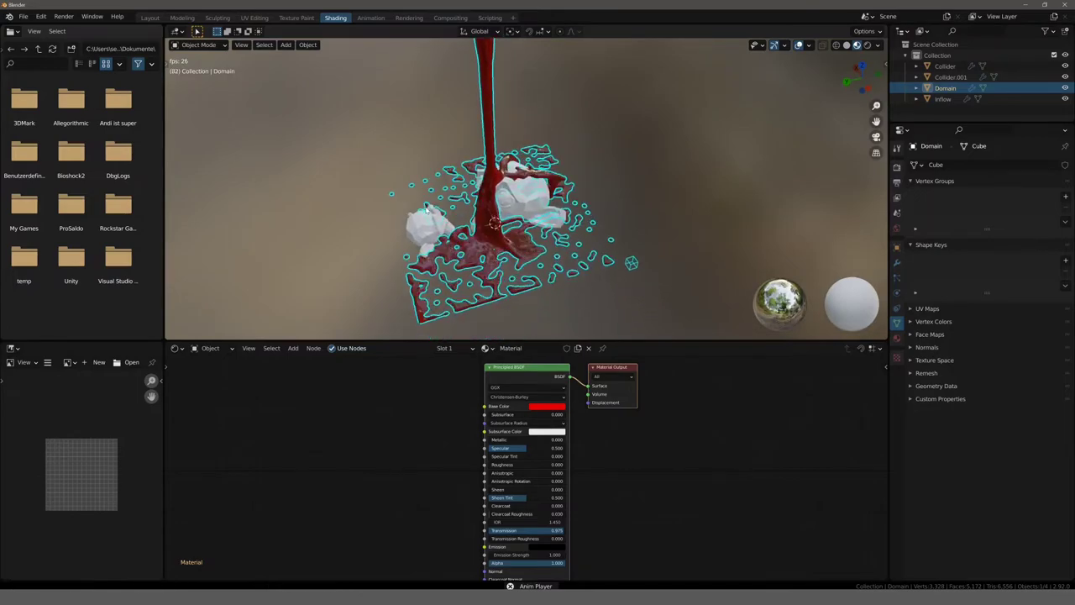
pyautogui.press('space')
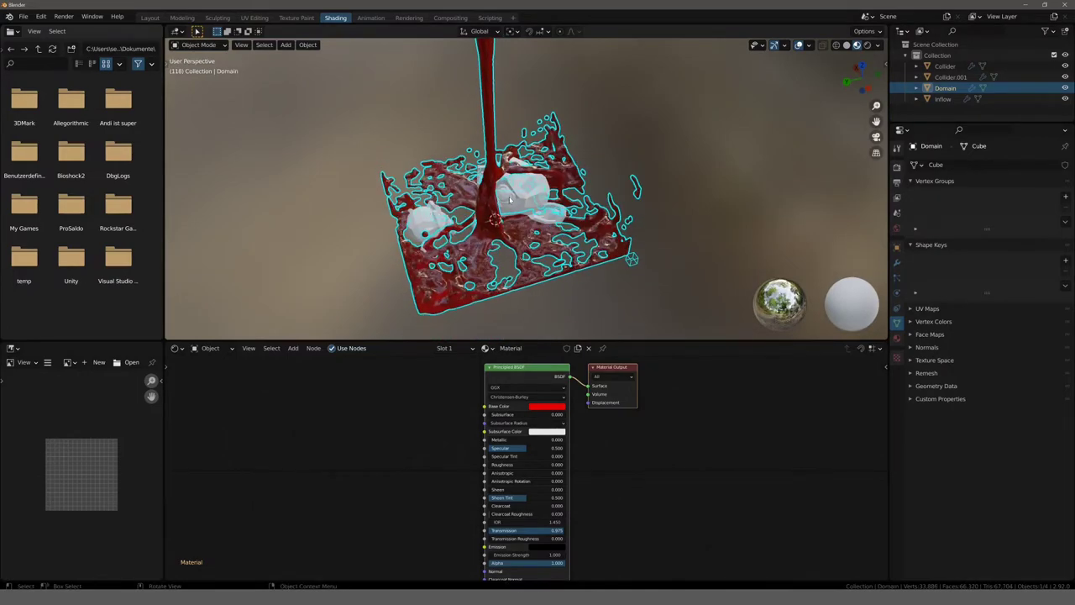
pyautogui.click(511, 209)
# Step: Apply Shade Smooth to the larger Collider monkey head
pyautogui.rightClick(511, 209)
pyautogui.press('Escape')
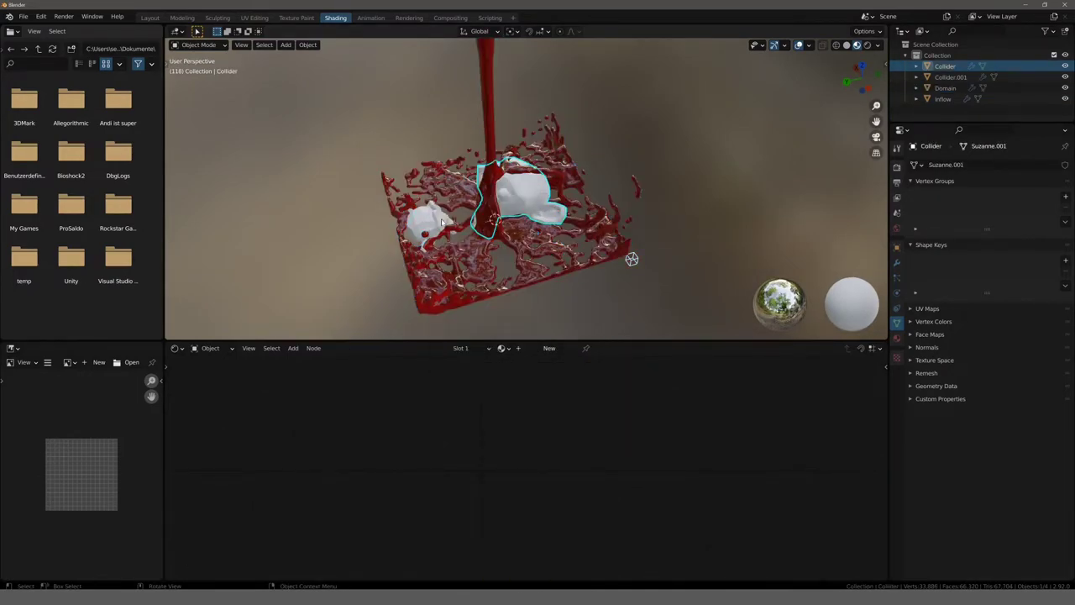
pyautogui.click(429, 223)
pyautogui.rightClick(427, 222)
pyautogui.click(427, 222)
# Step: Give the Collider head a new Material.001 with lowered Roughness and raised Metallic
pyautogui.click(516, 191)
pyautogui.click(549, 348)
pyautogui.click(537, 408)
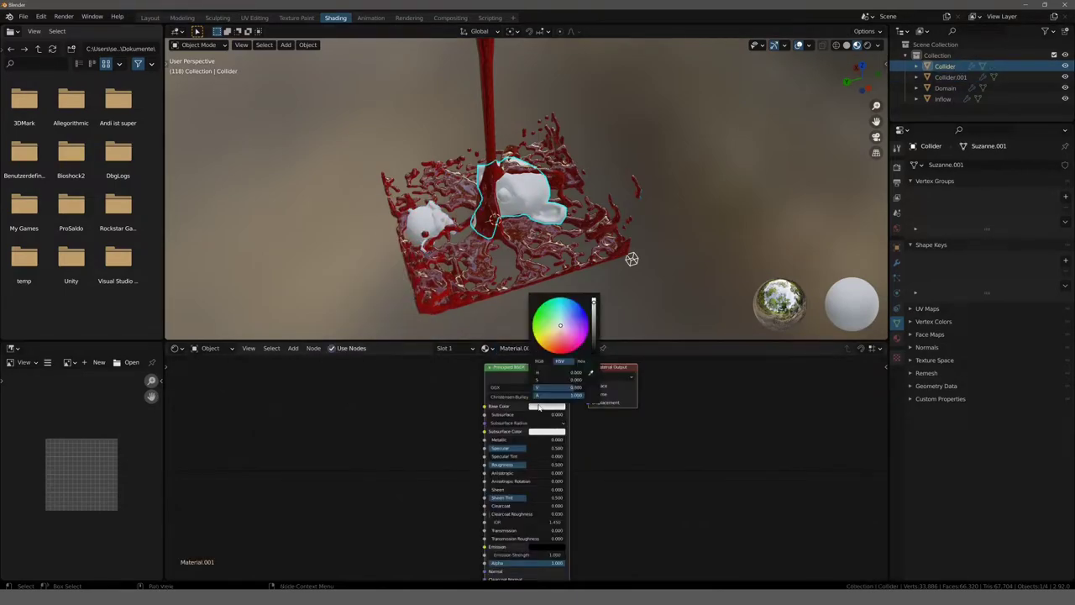
pyautogui.moveTo(522, 467); pyautogui.dragTo(552, 468)
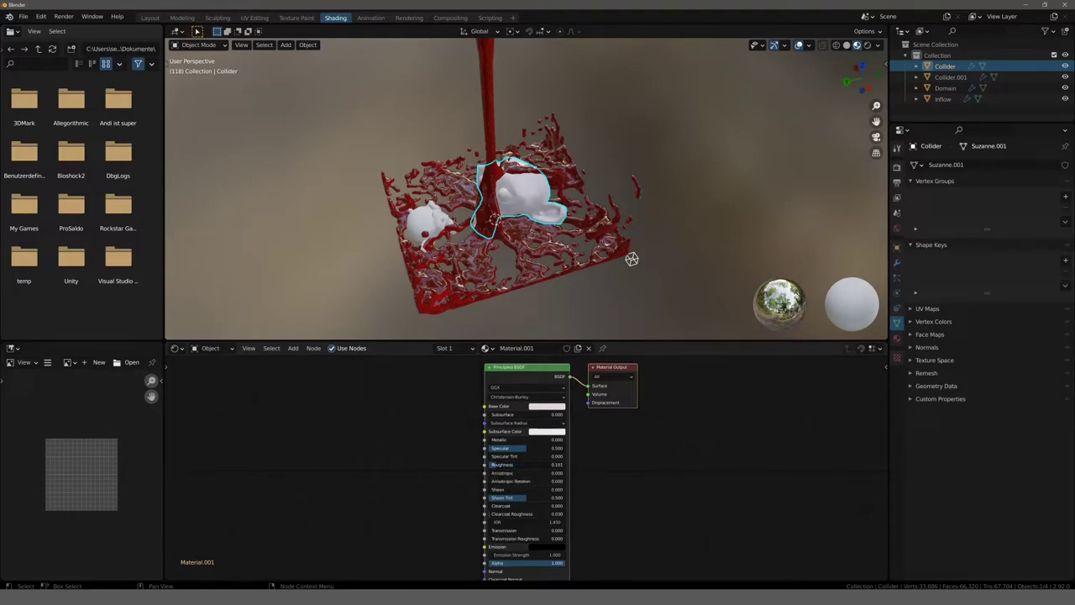
pyautogui.moveTo(522, 440); pyautogui.dragTo(550, 439)
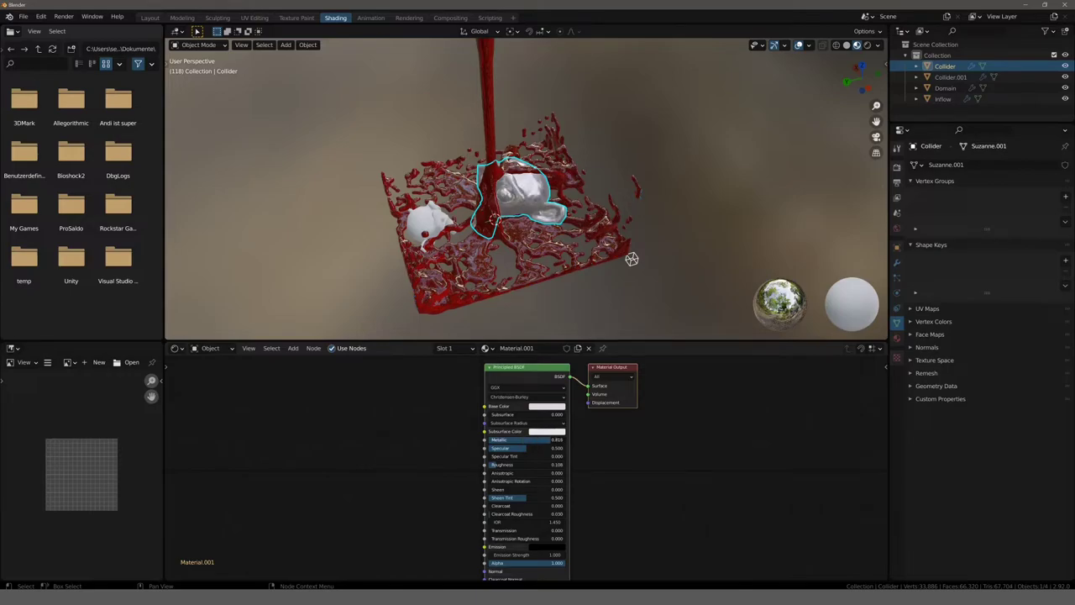
pyautogui.click(431, 225)
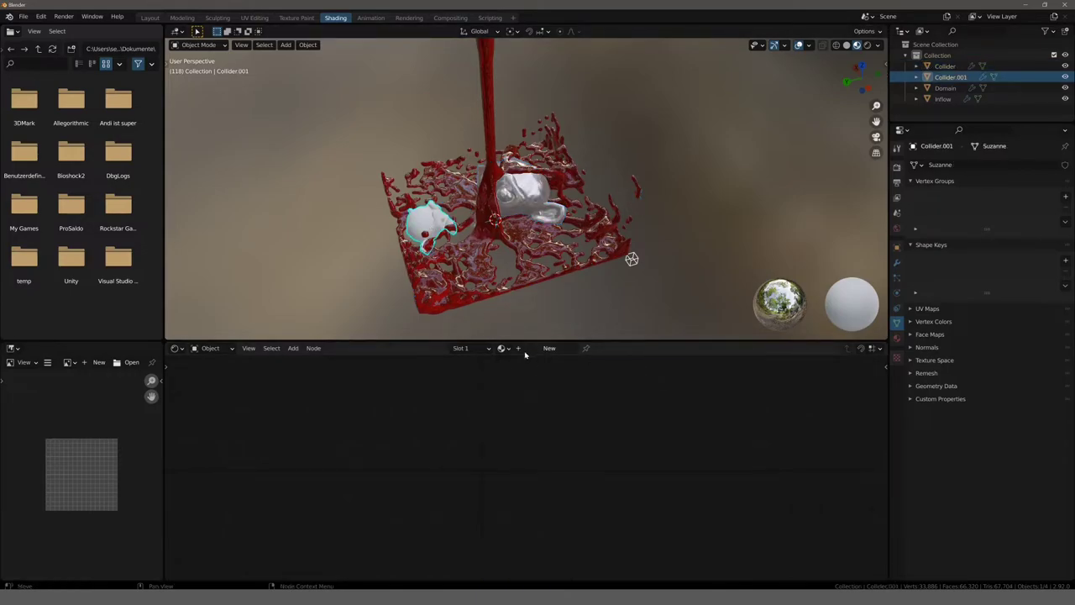
# Step: Assign Material.001 to the small Collider.001 head, then replay the fluid simulation while orbiting
pyautogui.click(504, 348)
pyautogui.click(525, 375)
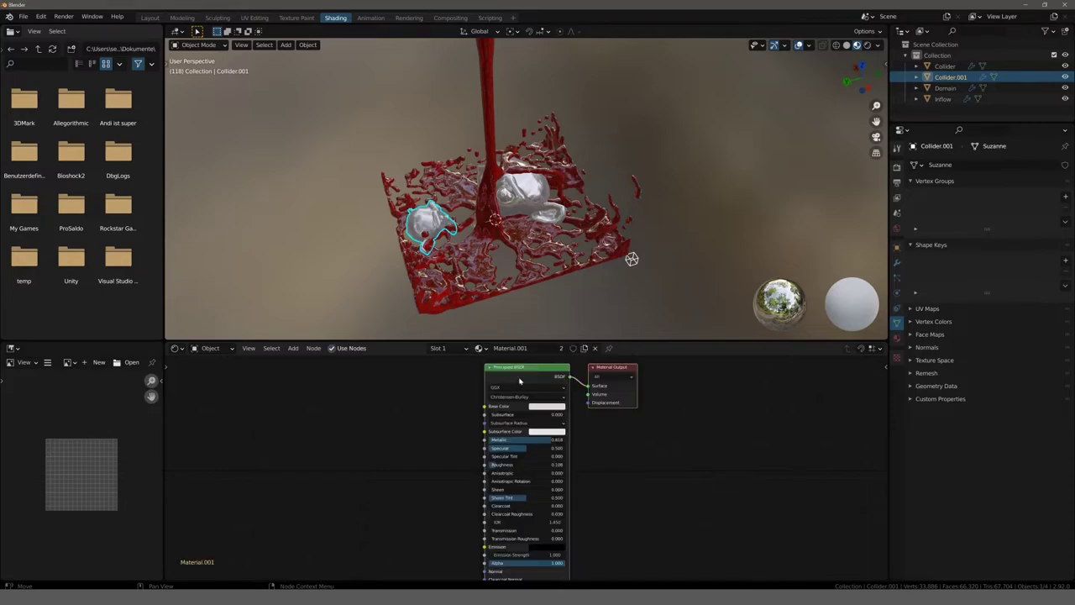
pyautogui.moveTo(378, 218); pyautogui.dragTo(373, 172, button='middle')
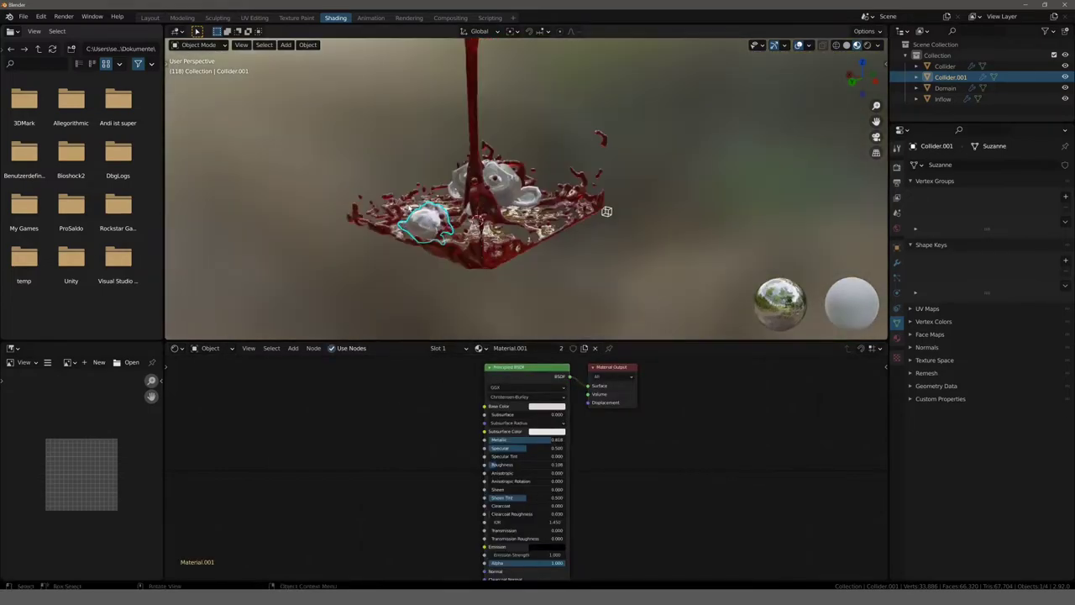
pyautogui.press('space')
pyautogui.moveTo(396, 229); pyautogui.dragTo(335, 257, button='middle')
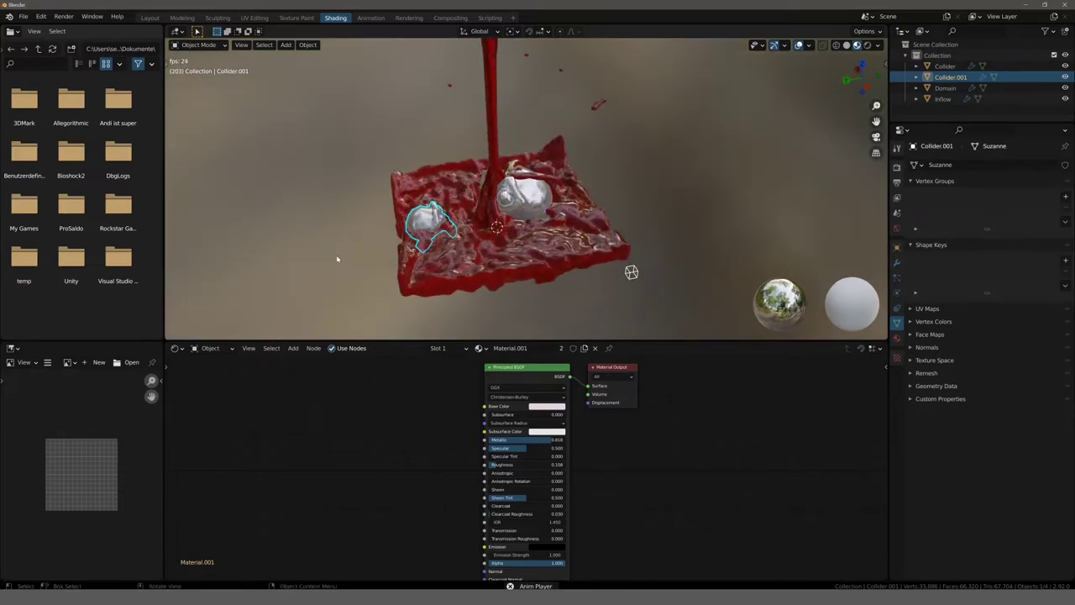
pyautogui.click(336, 256)
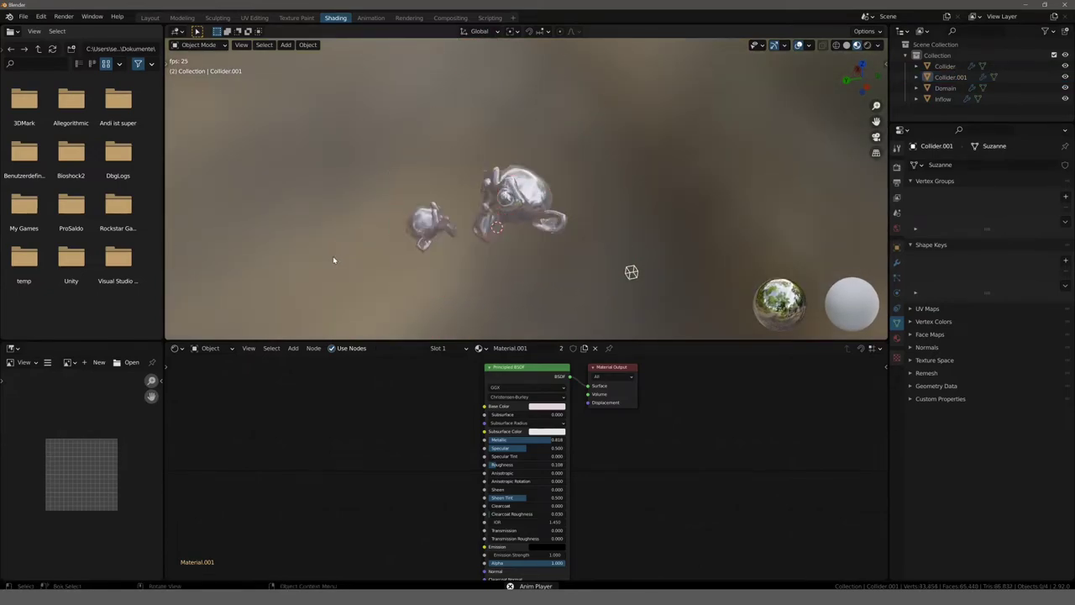